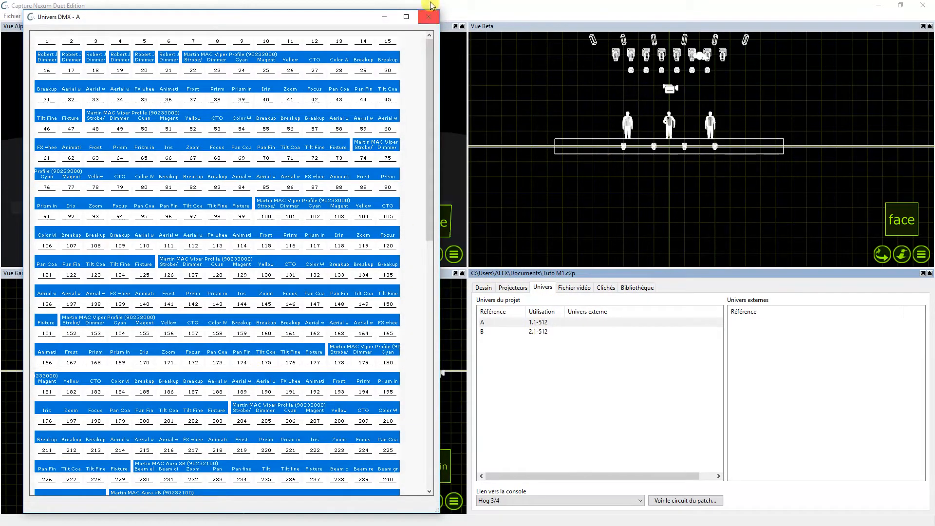
Close the universe A DMX window and restore Capture to a smaller window alongside ArtNetominator and M-PC
click(428, 17)
click(900, 5)
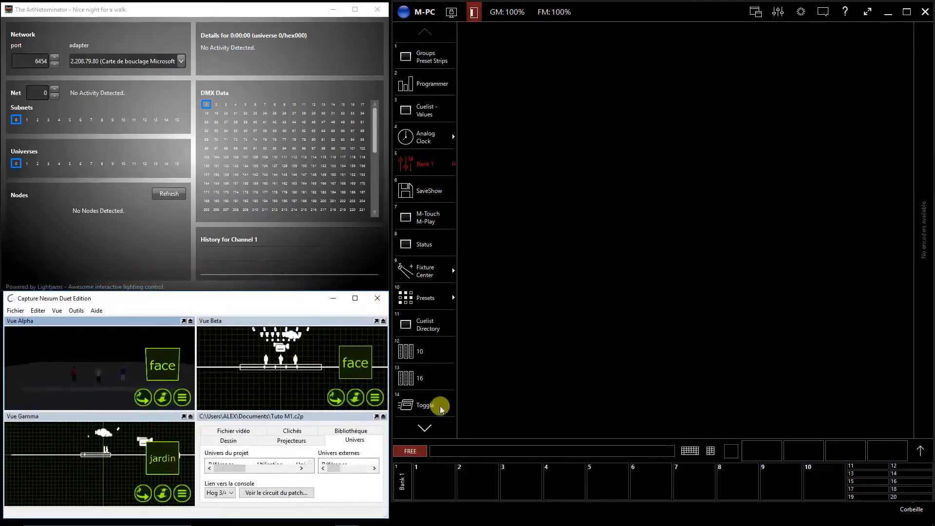
click(70, 13)
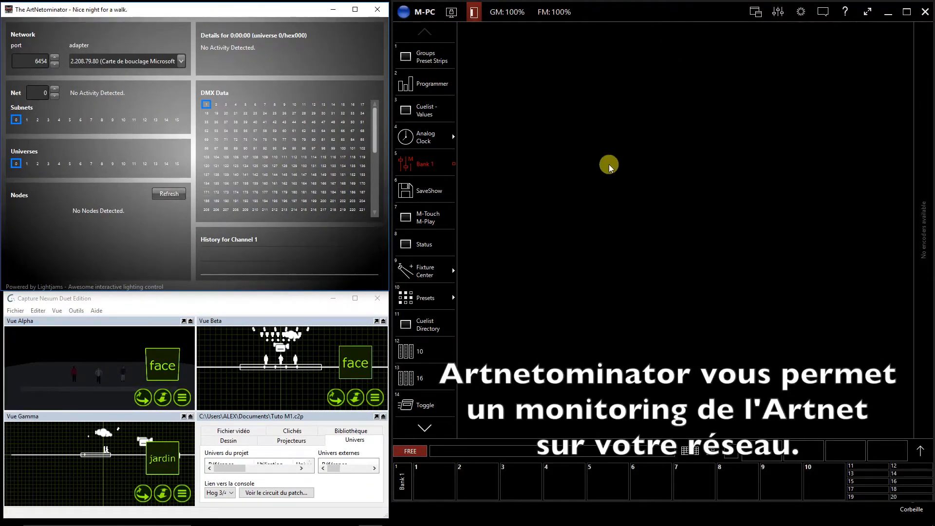
mouse_move(145, 524)
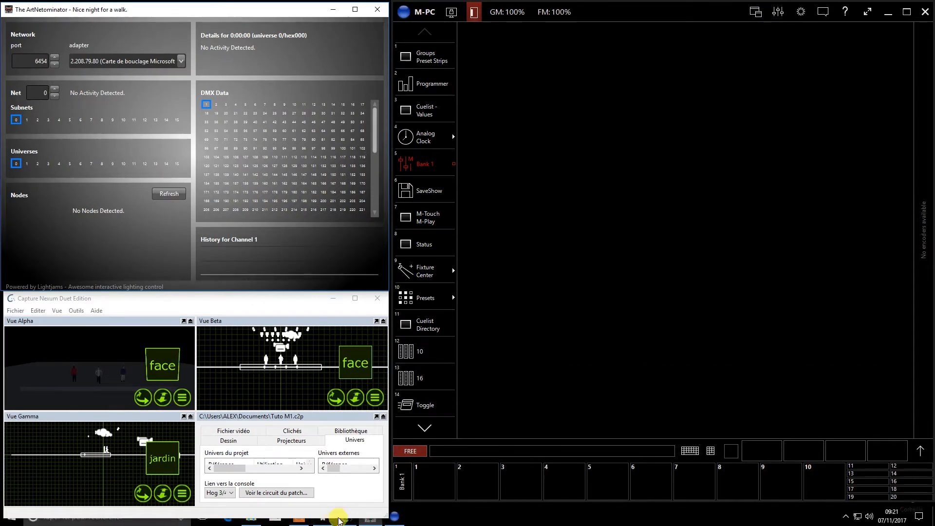
click(350, 520)
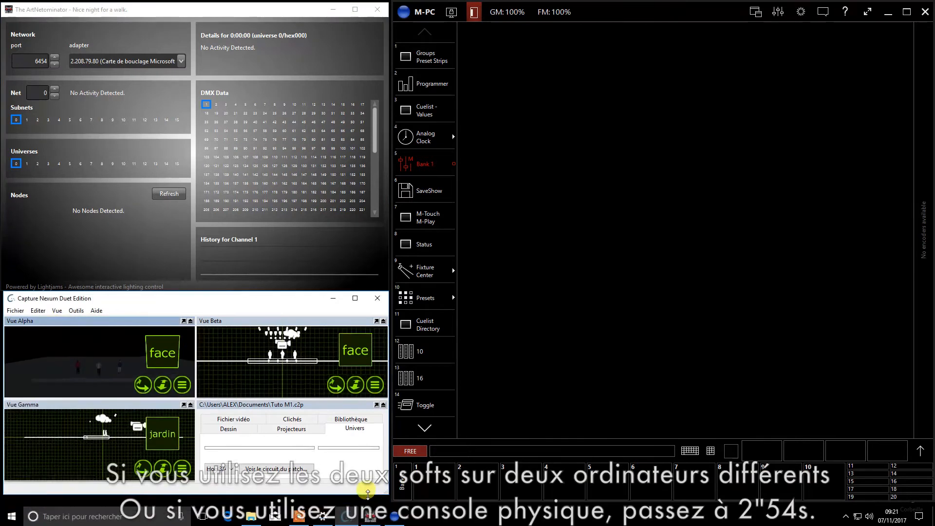
Switch to File Explorer, open the system properties of Ce PC and launch Device Manager from there
mouse_move(316, 523)
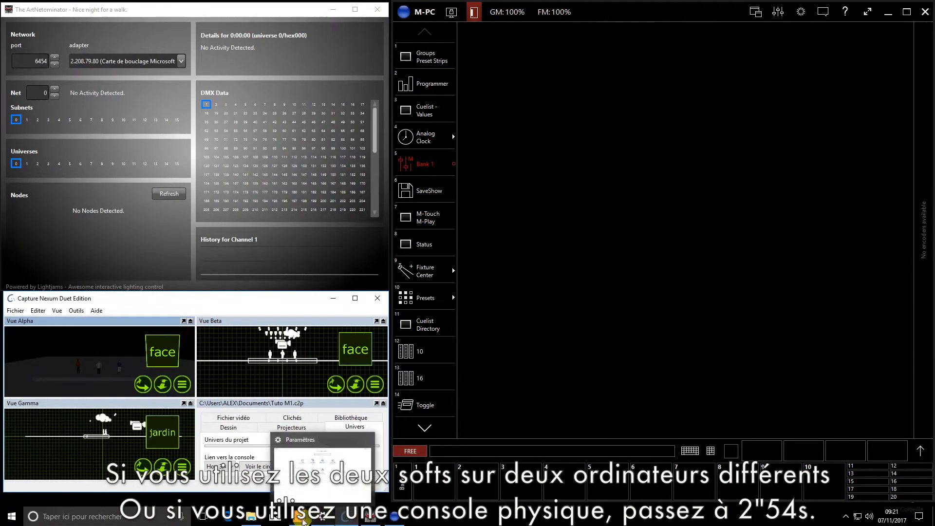
click(257, 520)
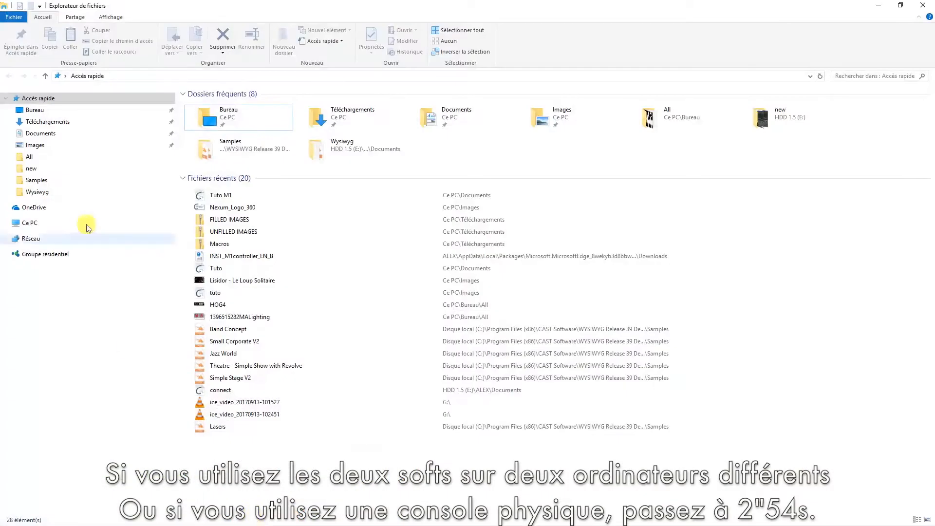
right_click(28, 229)
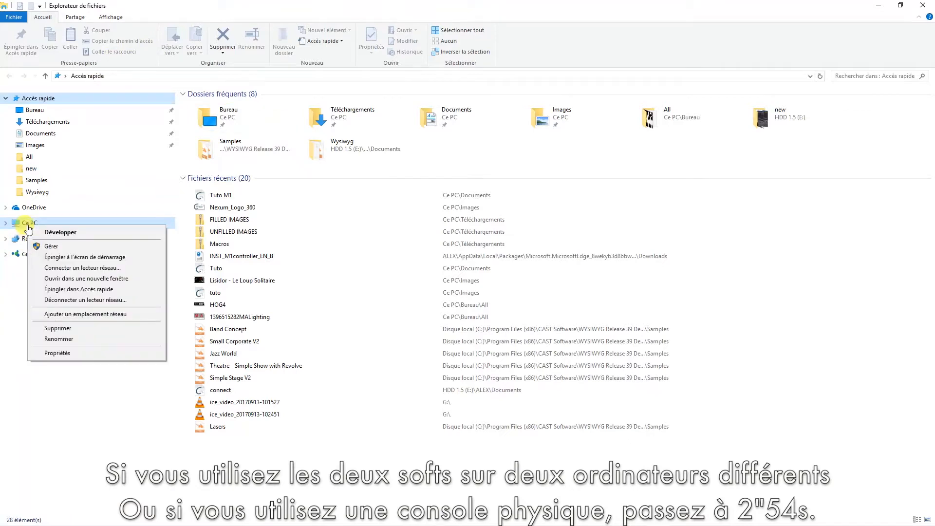
click(57, 352)
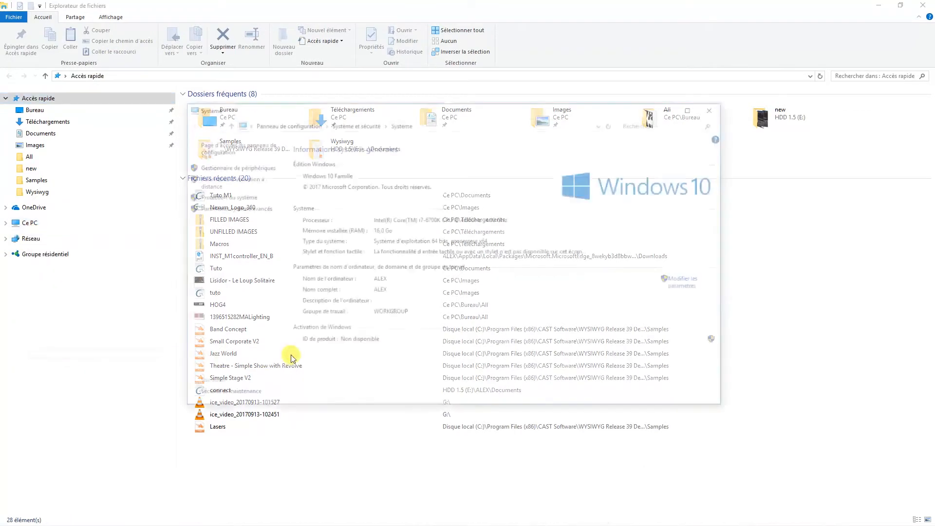
click(694, 107)
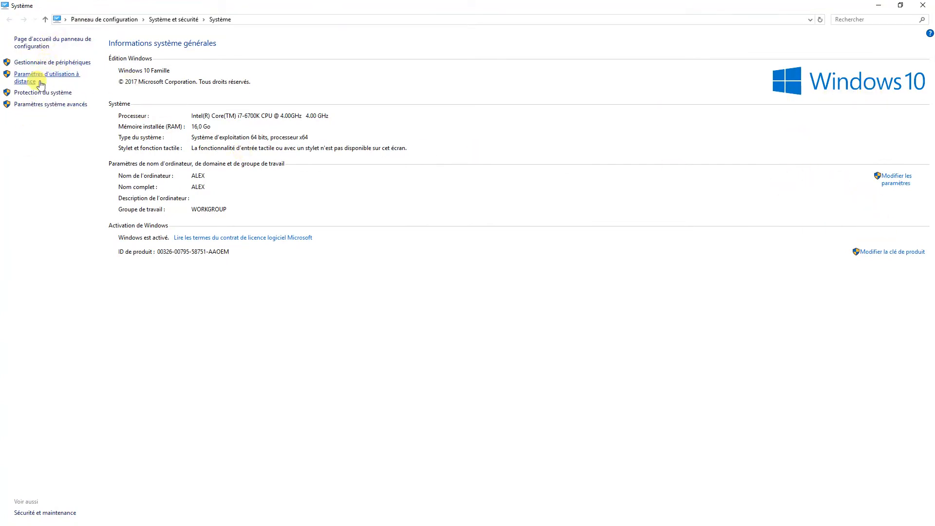
click(54, 64)
Expand the network adapters category (Cartes réseau) in Device Manager
drag(201, 34, 399, 63)
click(264, 74)
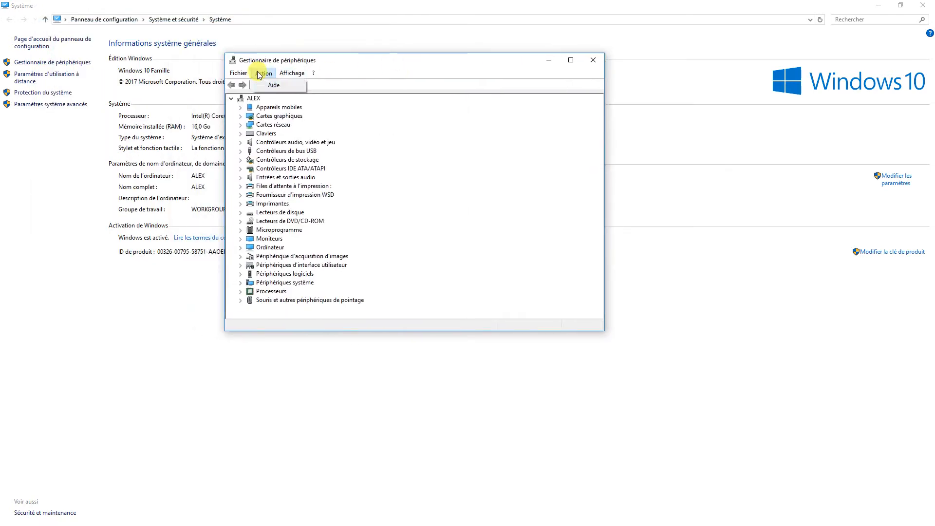
click(399, 228)
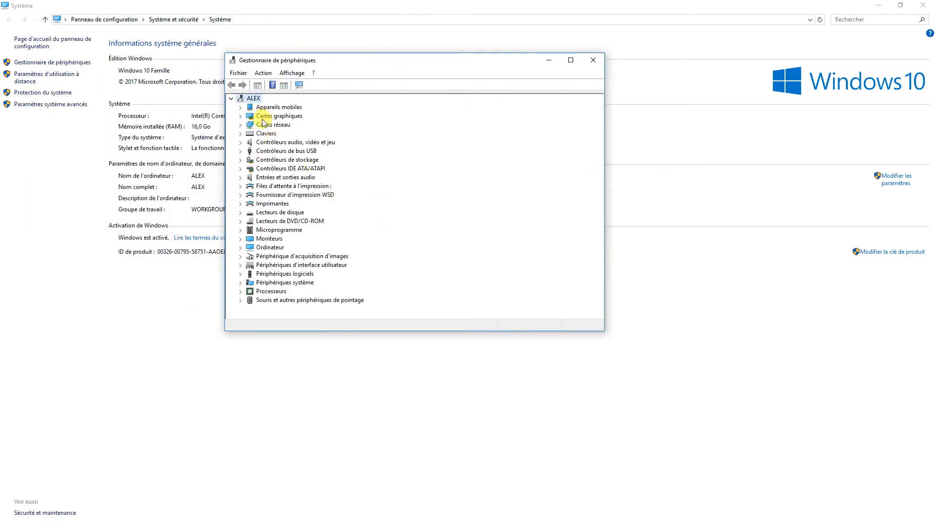
click(241, 125)
Start adding the Microsoft KM-TEST loopback adapter as manually selected legacy hardware, cancel the wizard, and close Device Manager and the System window
click(263, 73)
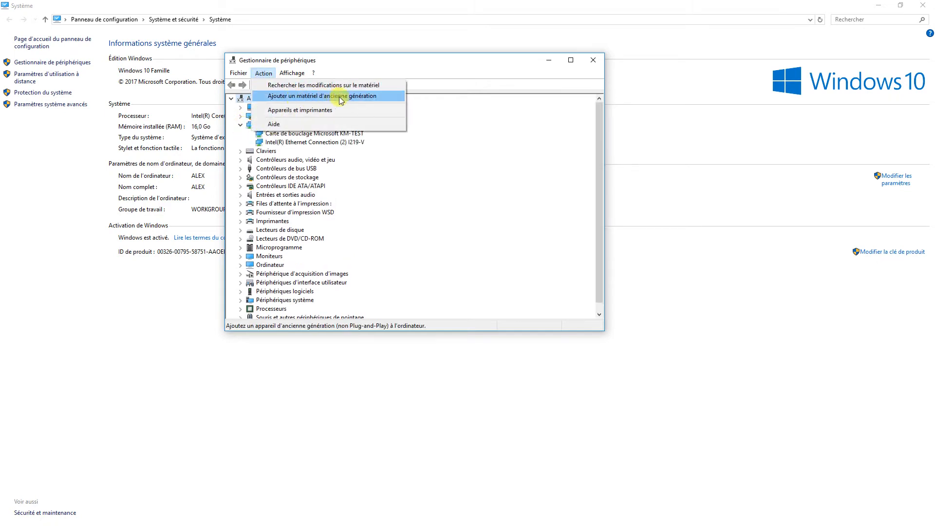
click(349, 97)
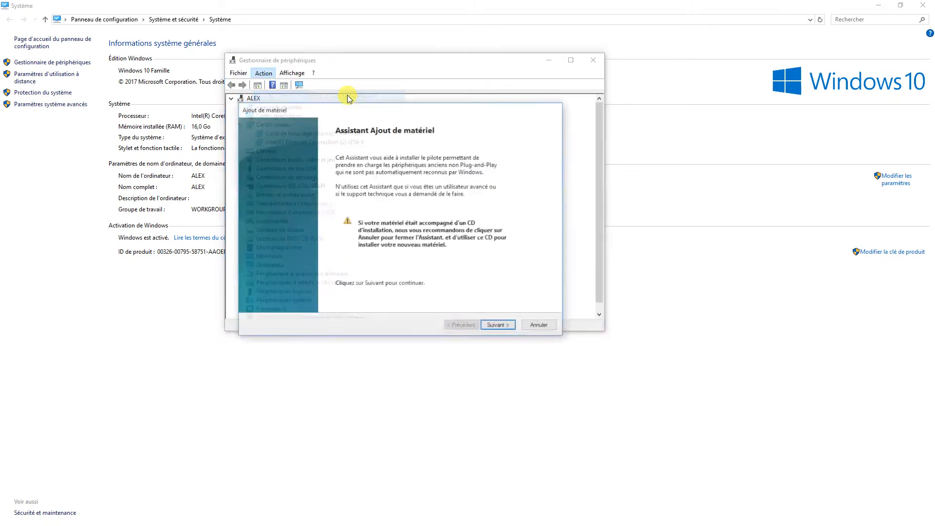
click(500, 327)
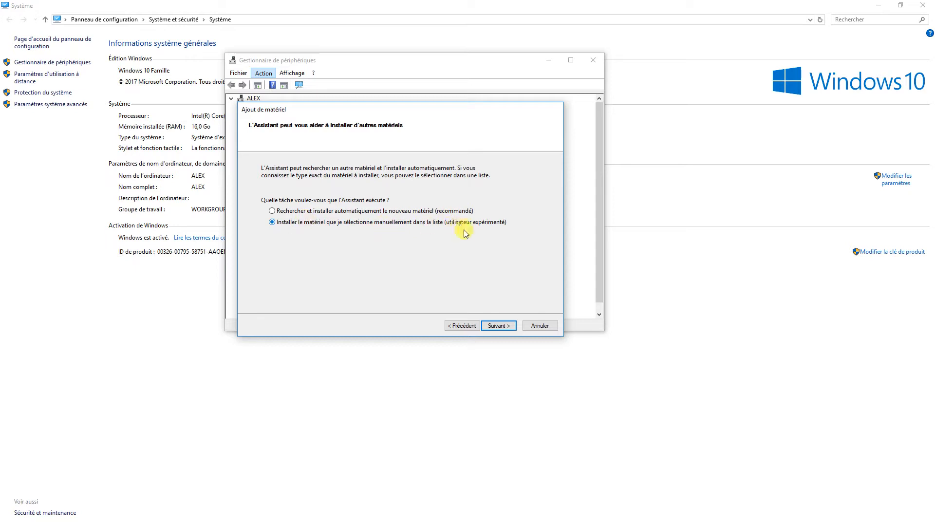
click(500, 327)
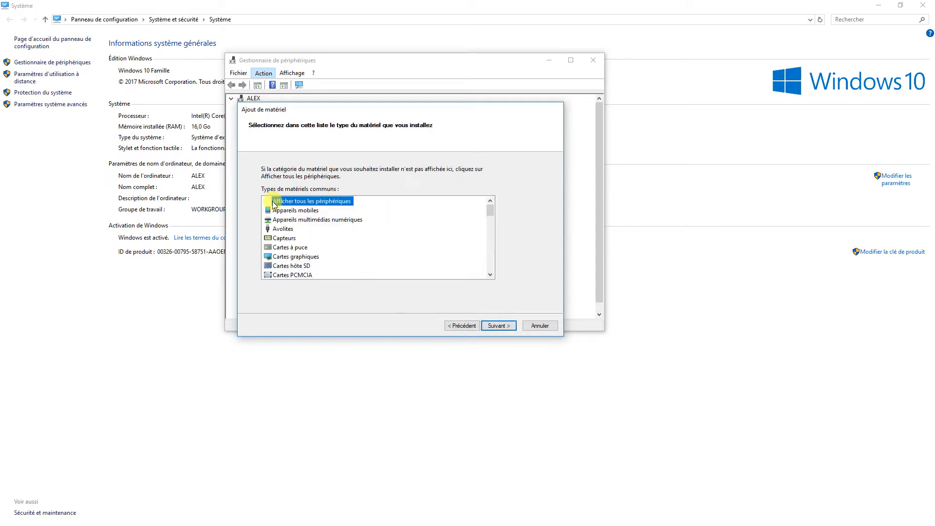
drag(490, 209, 492, 212)
double_click(290, 267)
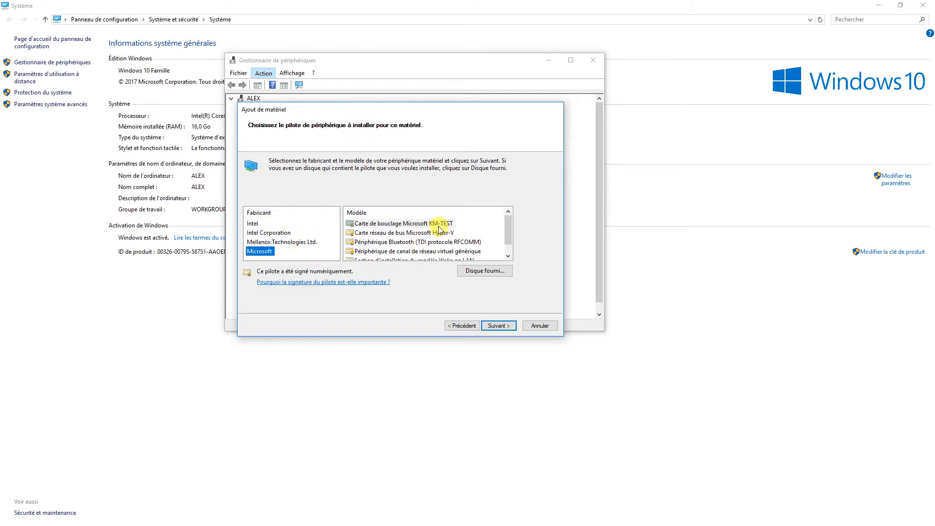
click(437, 224)
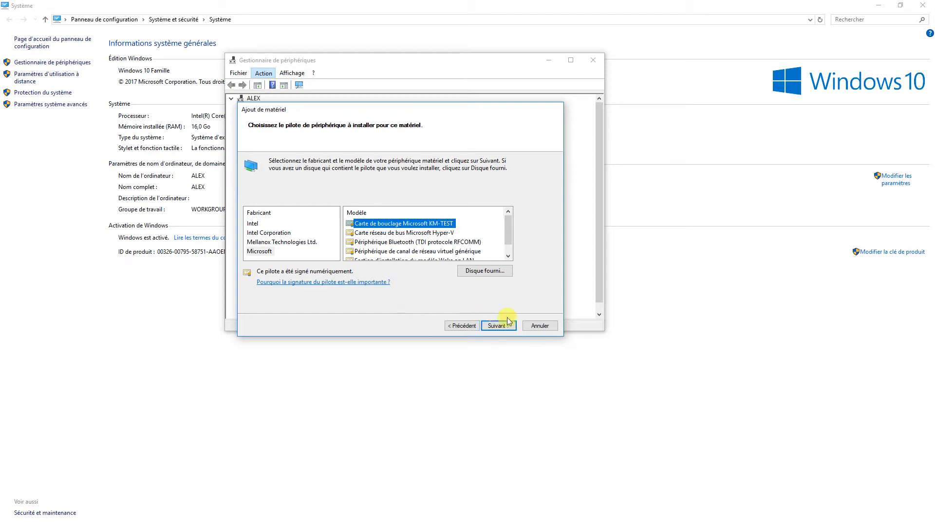
click(549, 328)
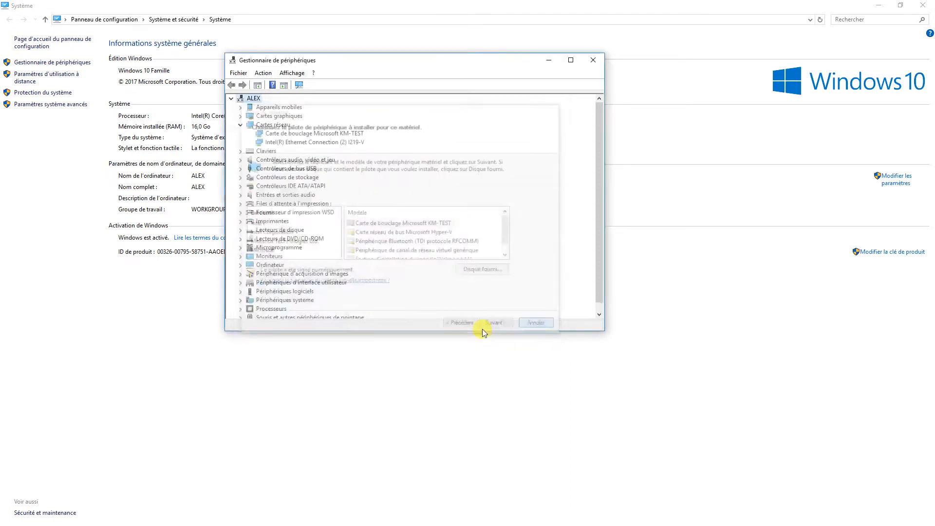
click(592, 59)
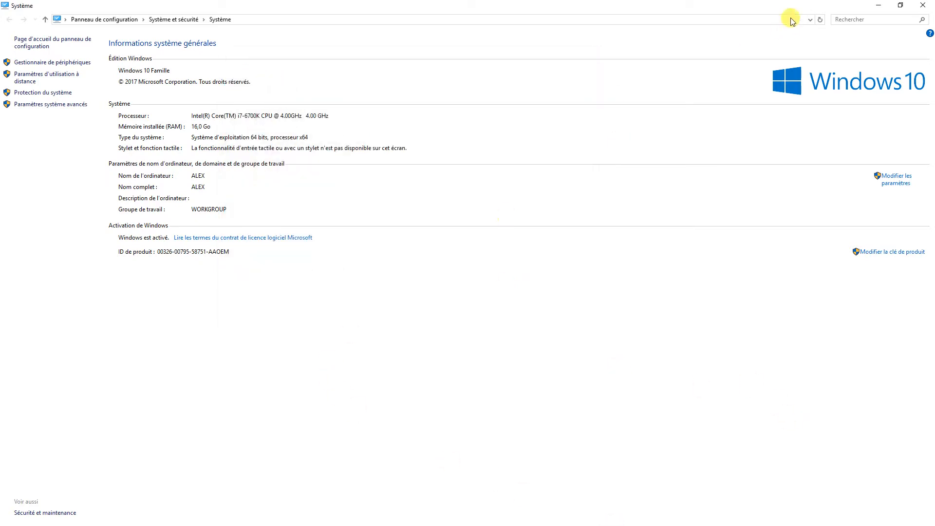
click(923, 6)
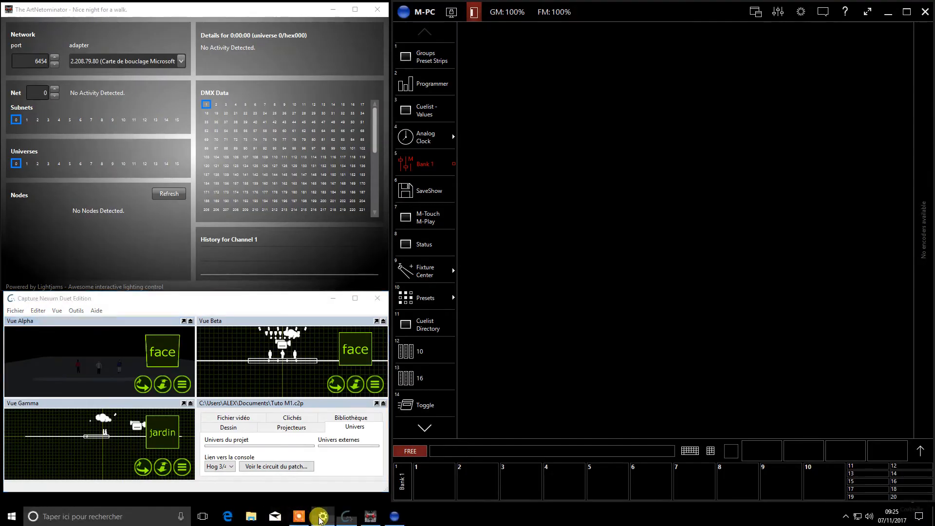
Switch to Windows Settings and open the Network and Sharing Center from the Ethernet network settings
click(322, 520)
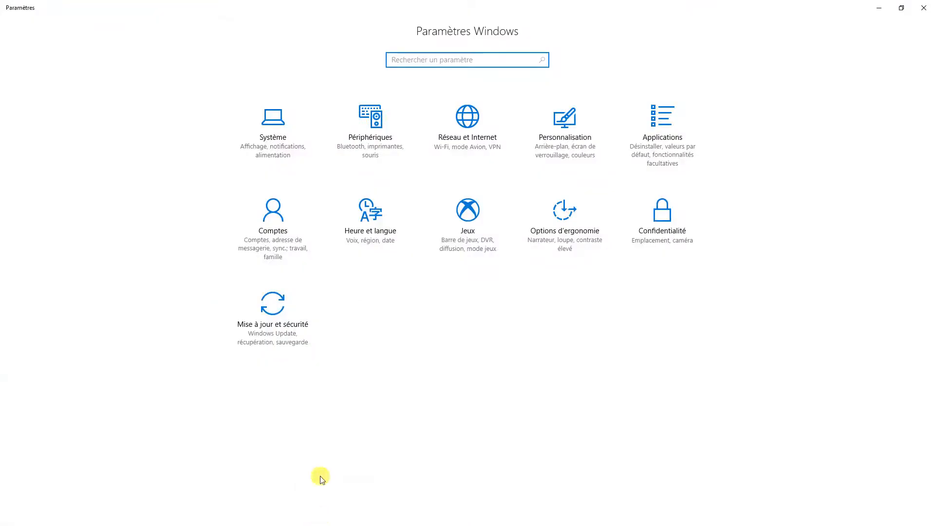
click(465, 122)
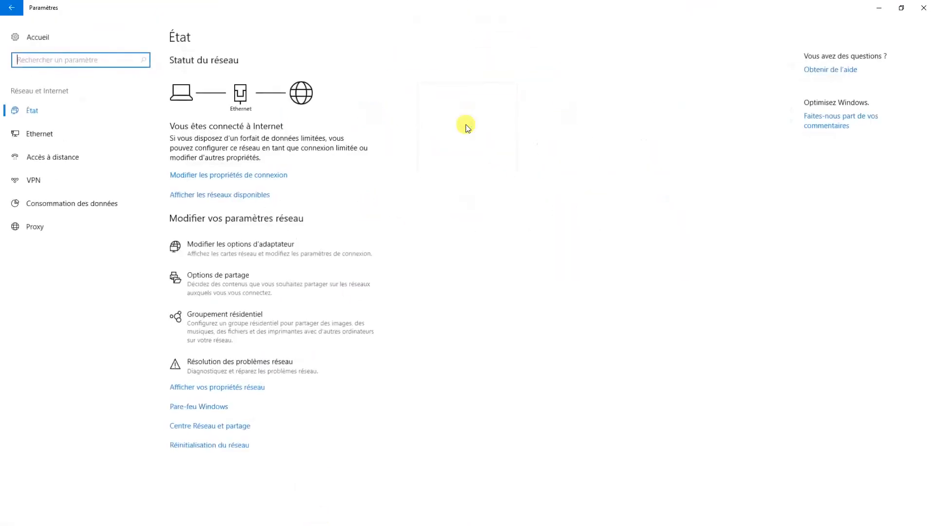
click(35, 136)
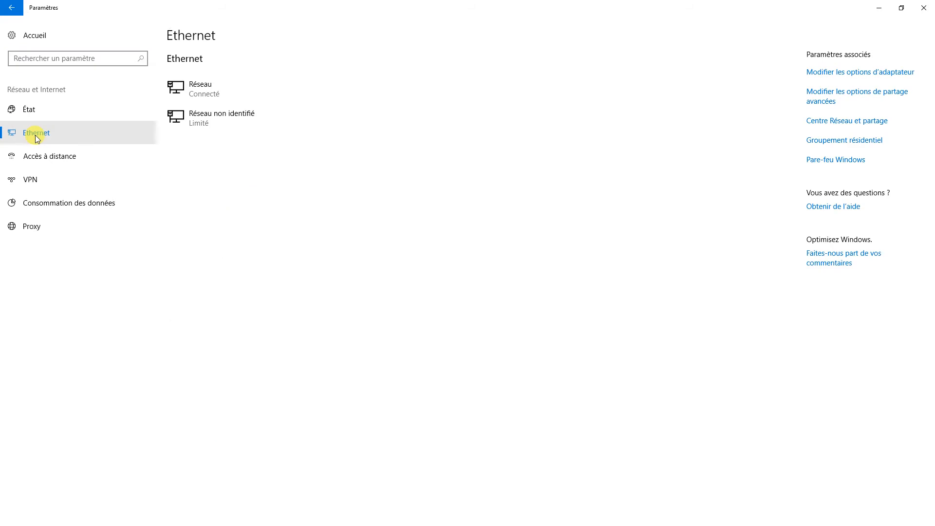
click(831, 122)
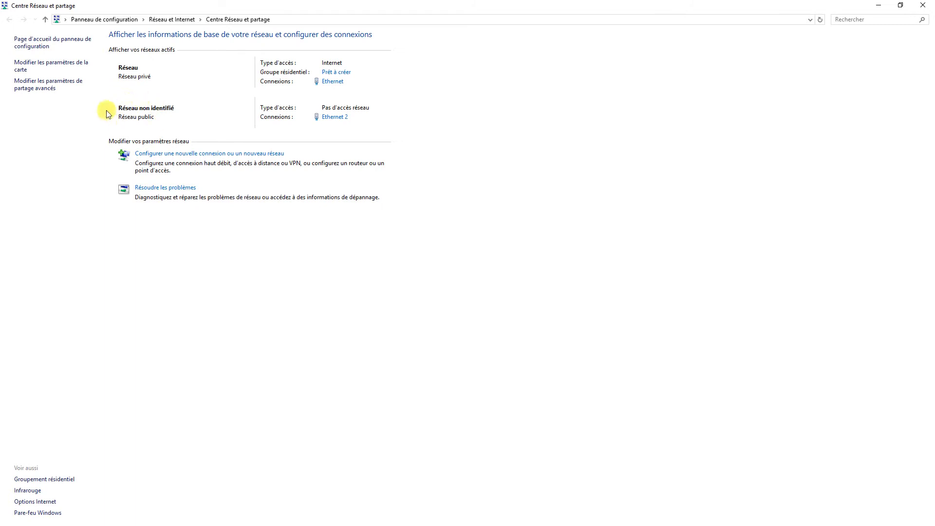
Open the Internet Protocol version 4 (TCP/IPv4) properties of the Ethernet 2 loopback connection
click(332, 117)
drag(460, 152, 537, 135)
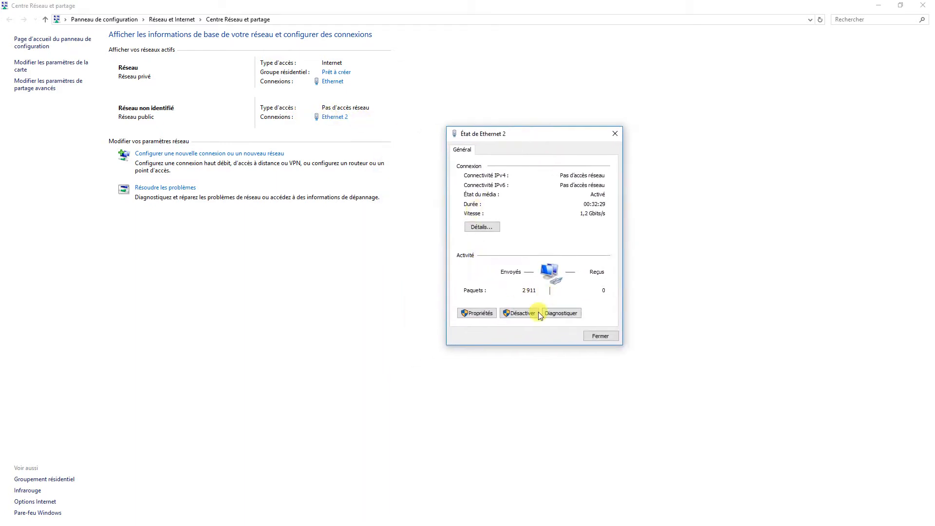
click(480, 313)
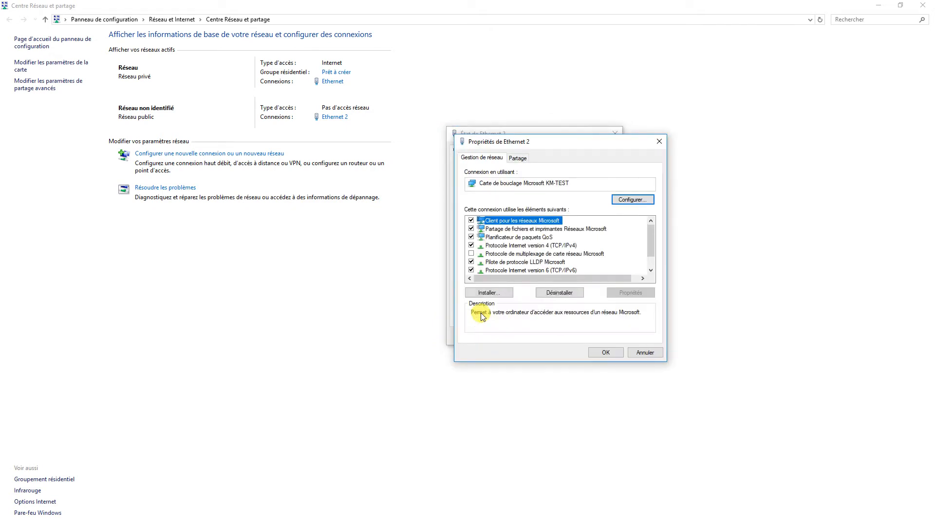
drag(564, 143, 376, 93)
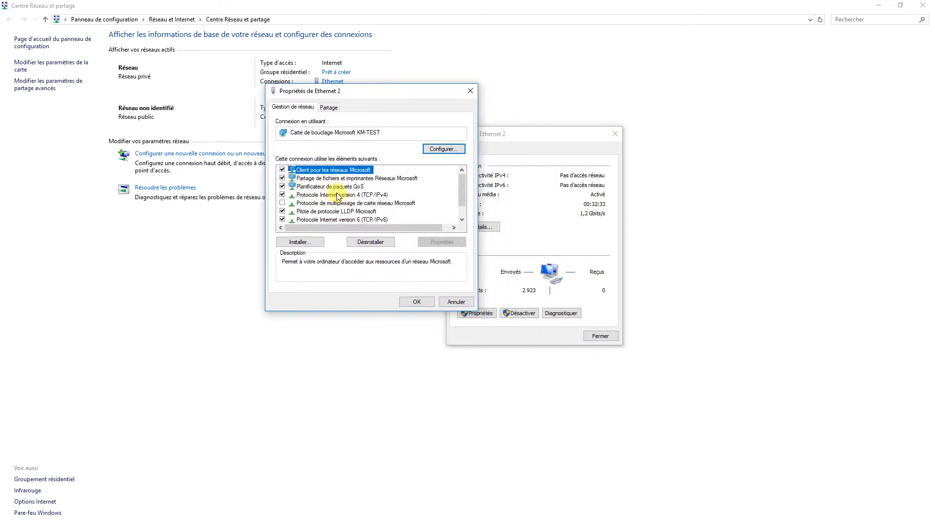
click(314, 195)
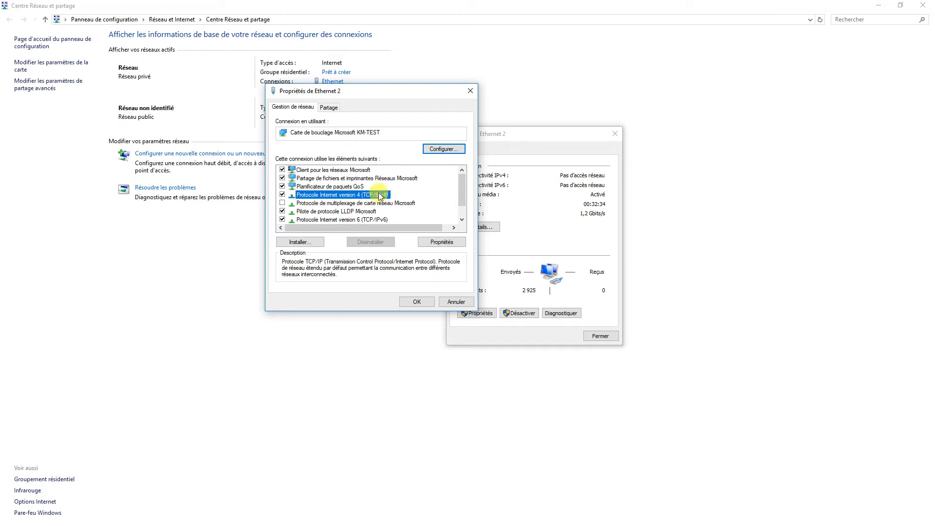
click(441, 242)
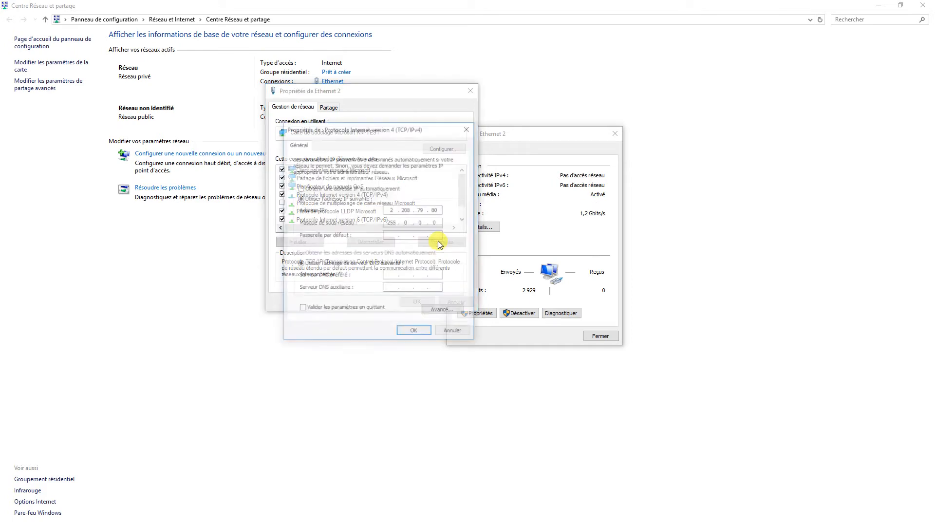
Examine the loopback adapter's static IP address and subnet mask, confirm the dialogs and close the network settings windows
drag(377, 129, 460, 123)
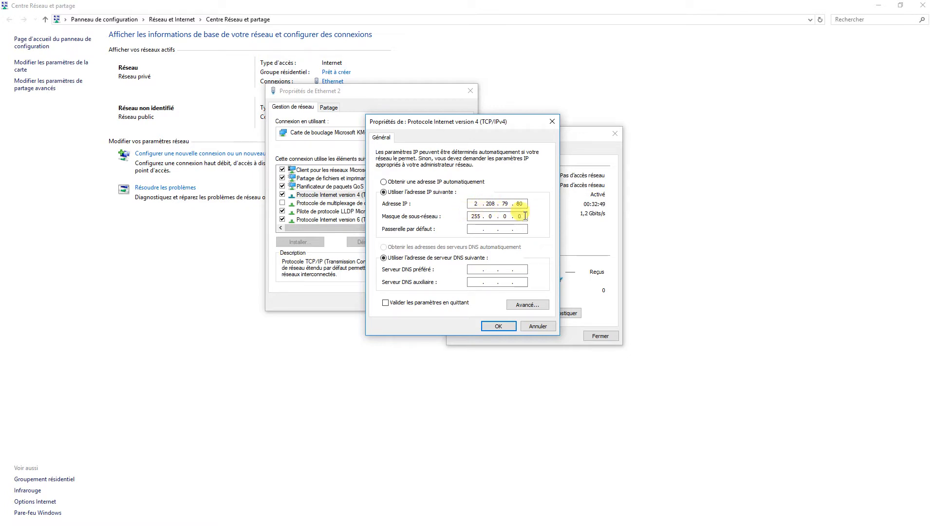
drag(441, 126, 527, 78)
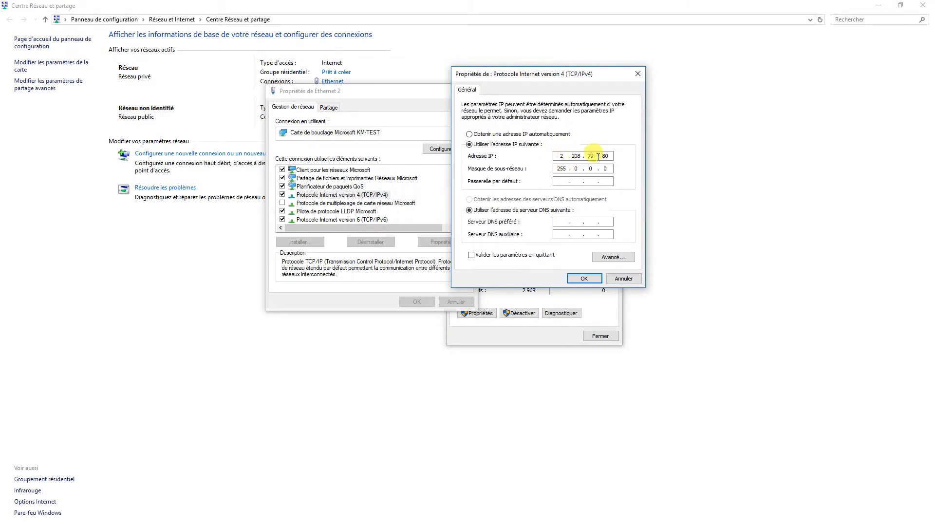
click(586, 279)
click(418, 302)
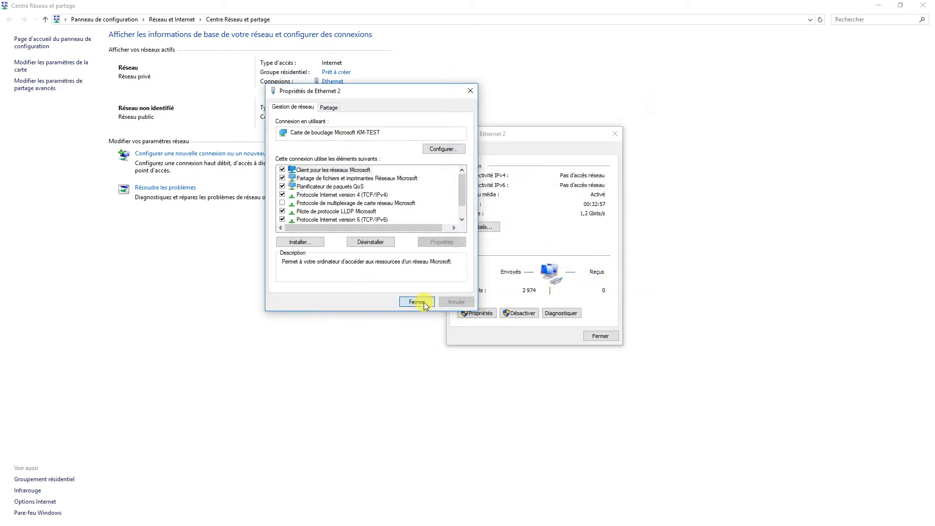
click(600, 336)
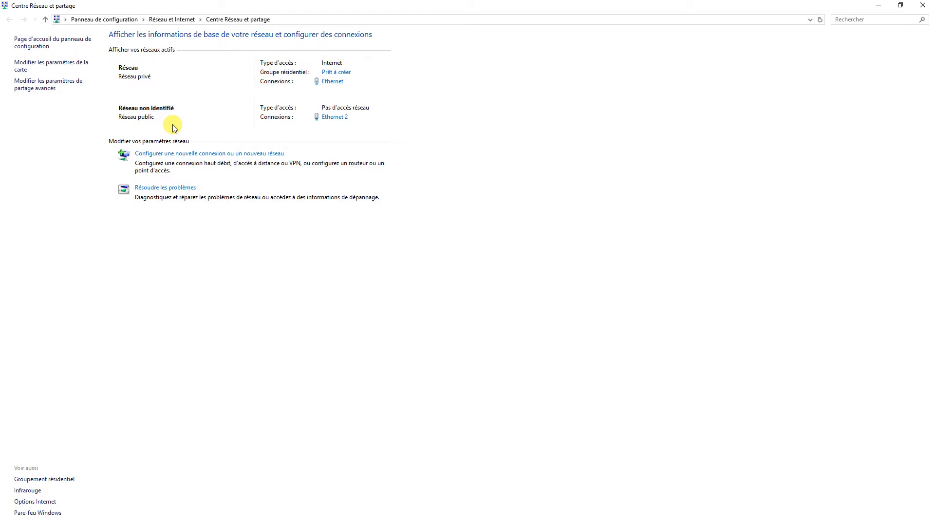
click(923, 6)
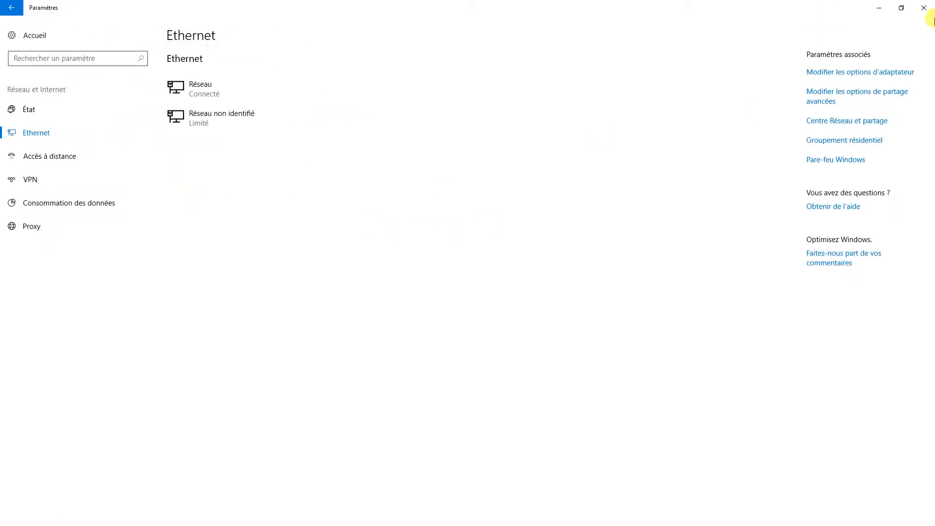
click(923, 7)
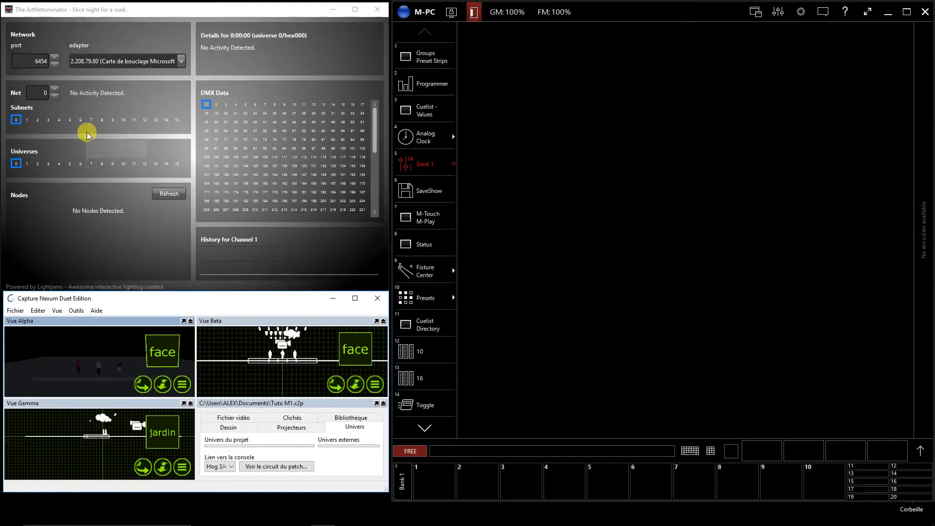
Check the network adapters available in ArtNetominator, keeping the Microsoft KM-TEST loopback adapter at 2.208.79.80
click(84, 62)
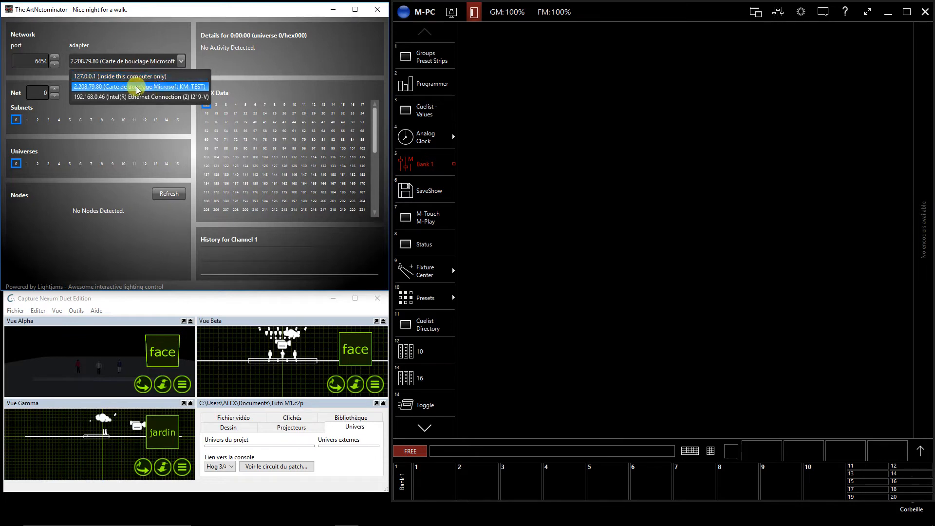
click(154, 34)
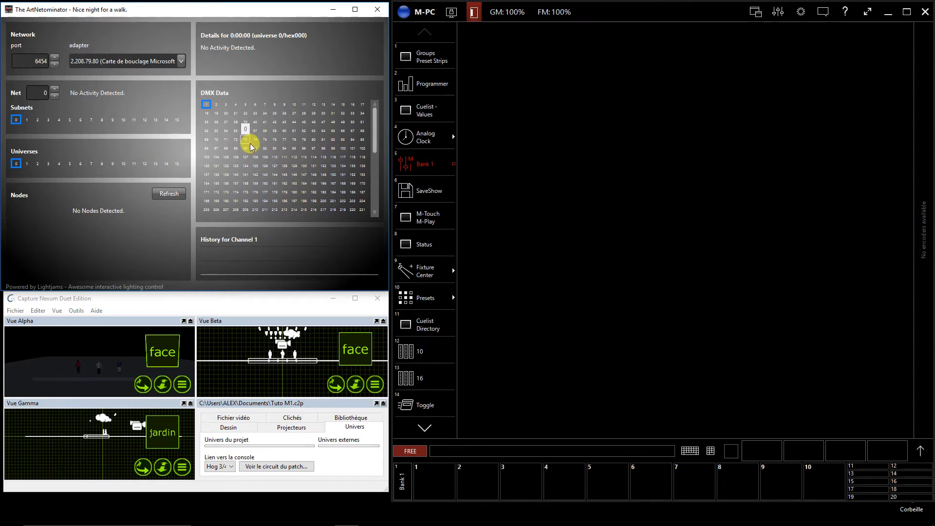
Switch to Capture, set the ArtNet IP address to Ethernet 2 (2.208.79.80) in the connection options, and restore the window size
click(355, 298)
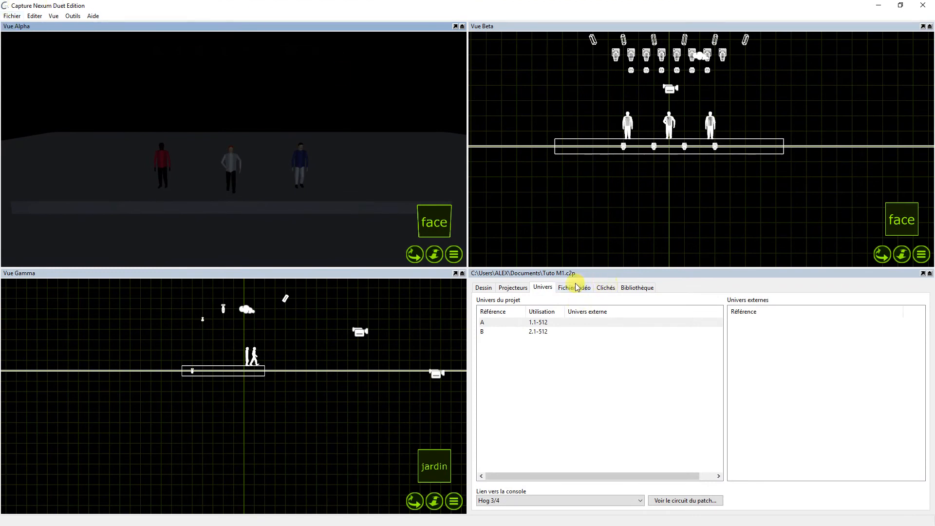
click(56, 16)
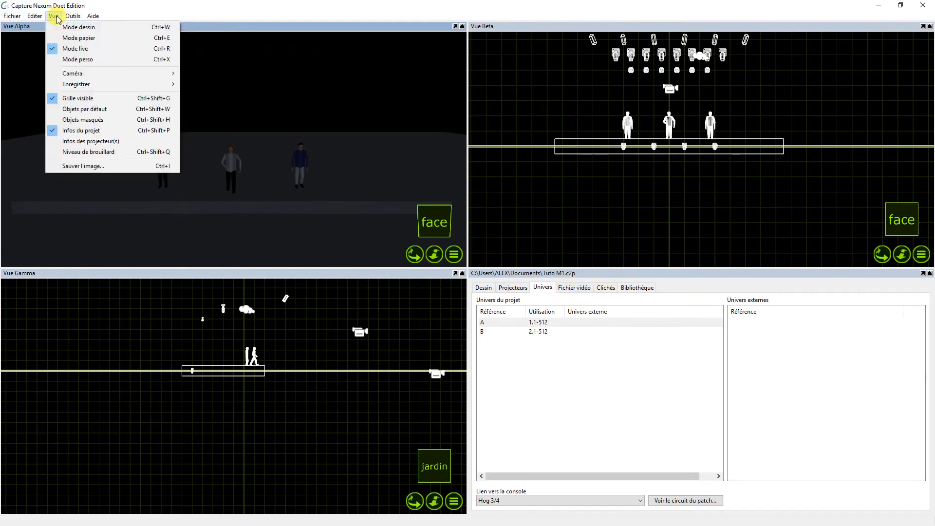
mouse_move(73, 16)
click(95, 64)
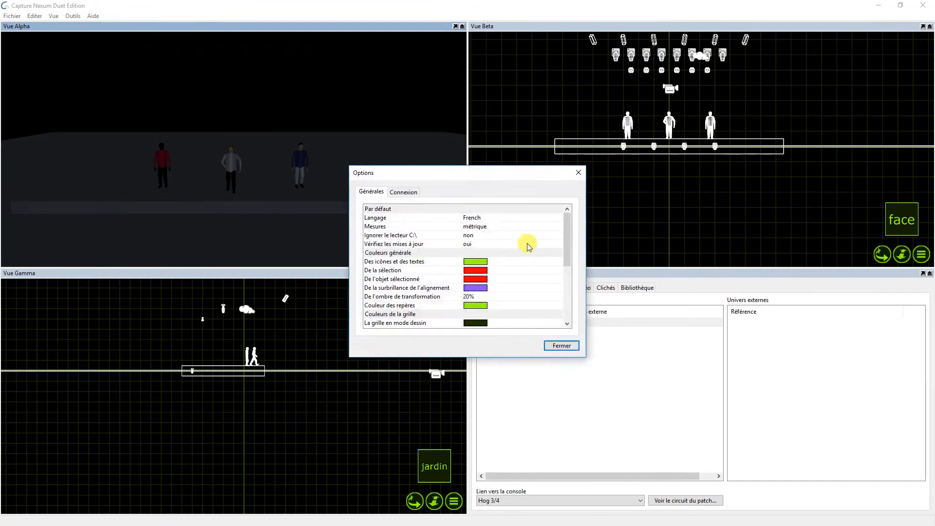
click(413, 194)
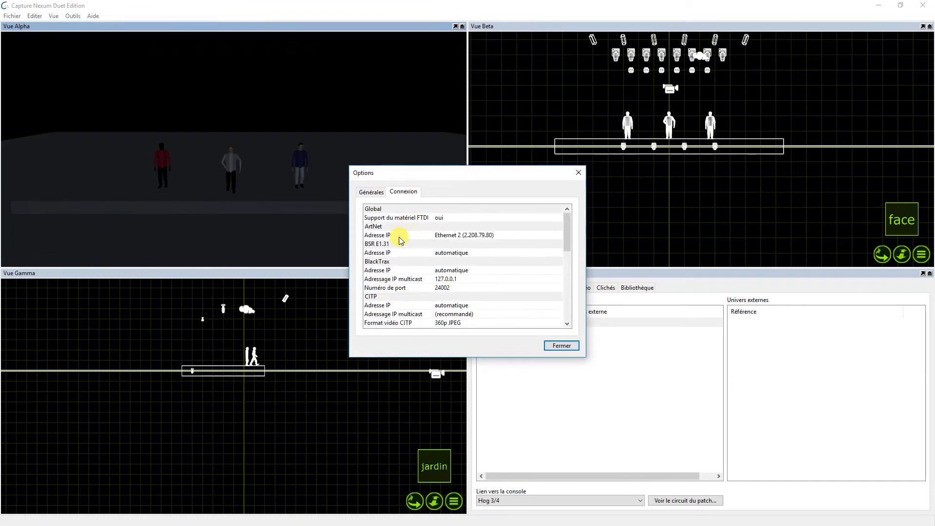
click(472, 236)
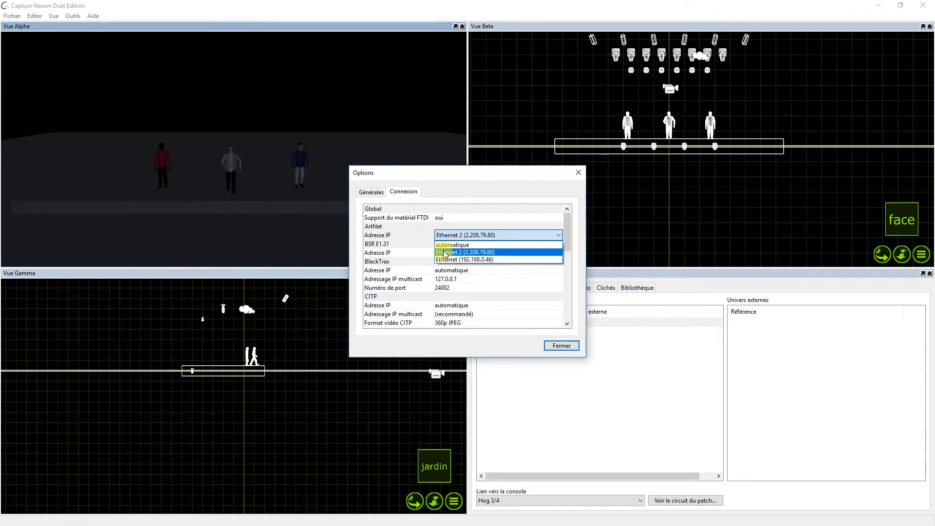
click(563, 344)
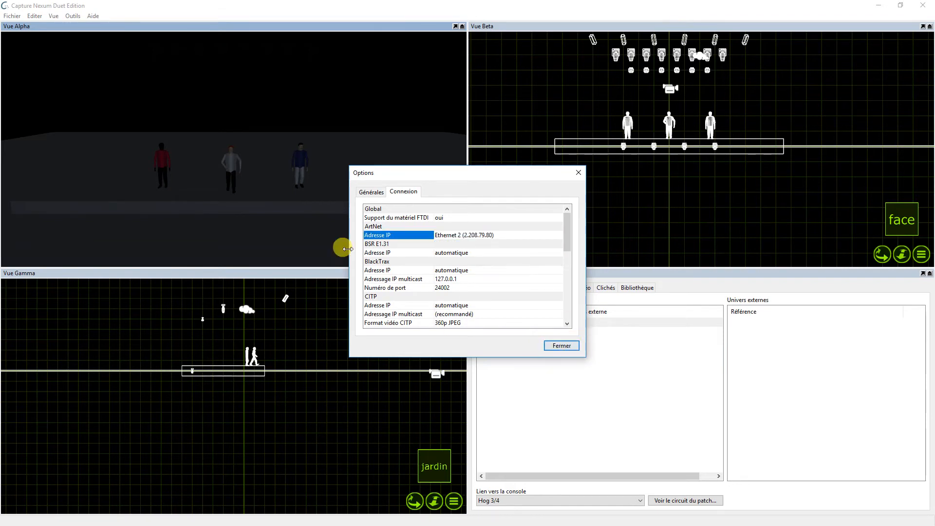
click(562, 344)
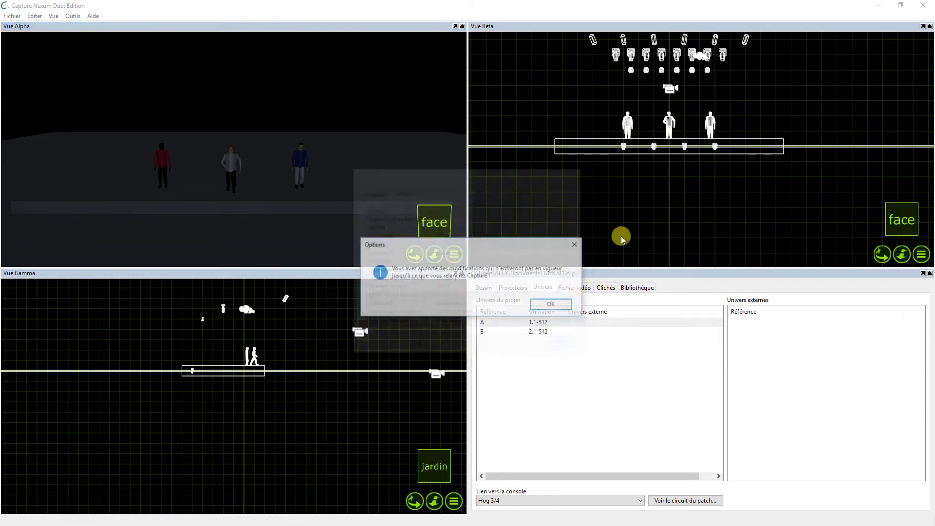
click(552, 305)
click(900, 6)
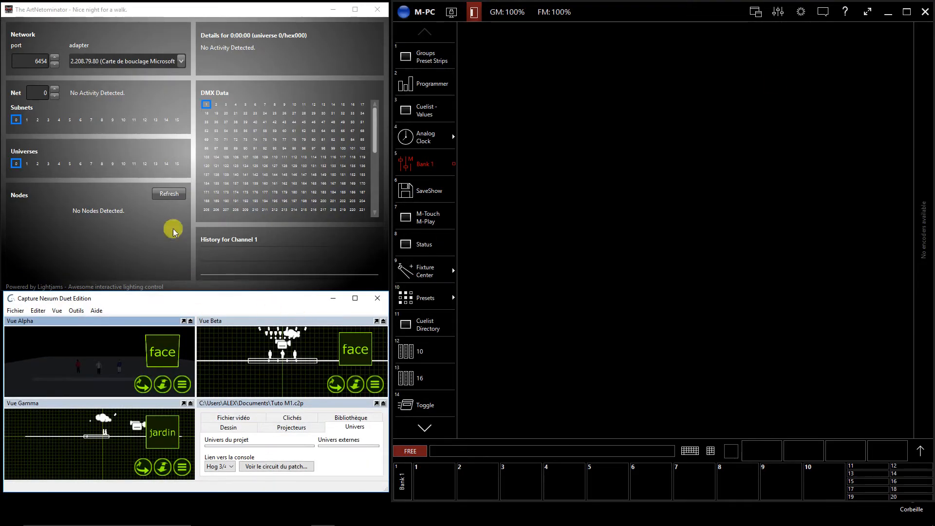
Switch to M-PC and examine the show info, statistics and general settings, including preferences, parameter groups, startup and resources
click(420, 11)
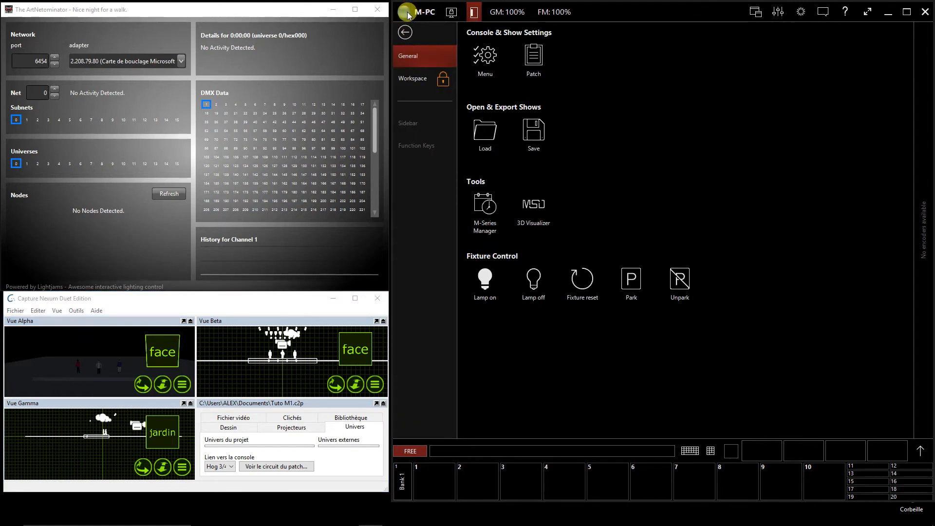
click(484, 55)
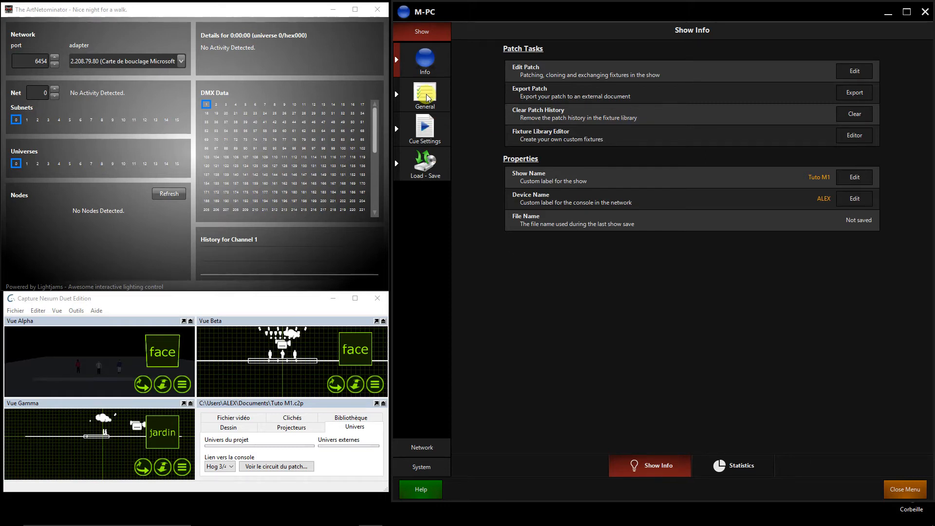
click(737, 465)
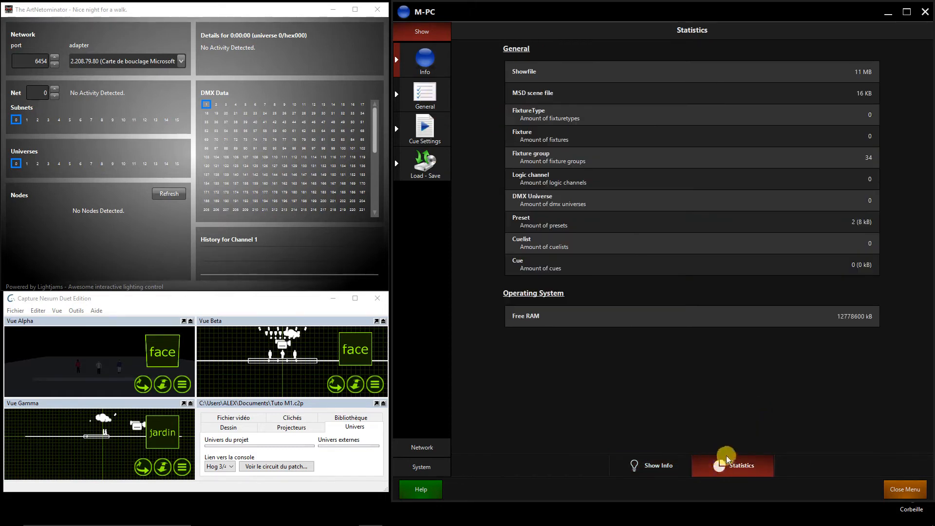
click(420, 95)
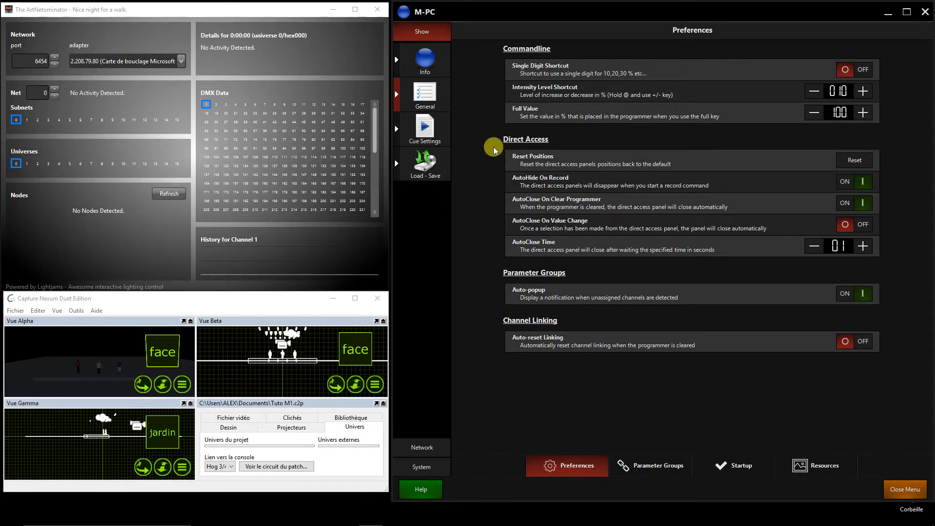
click(660, 465)
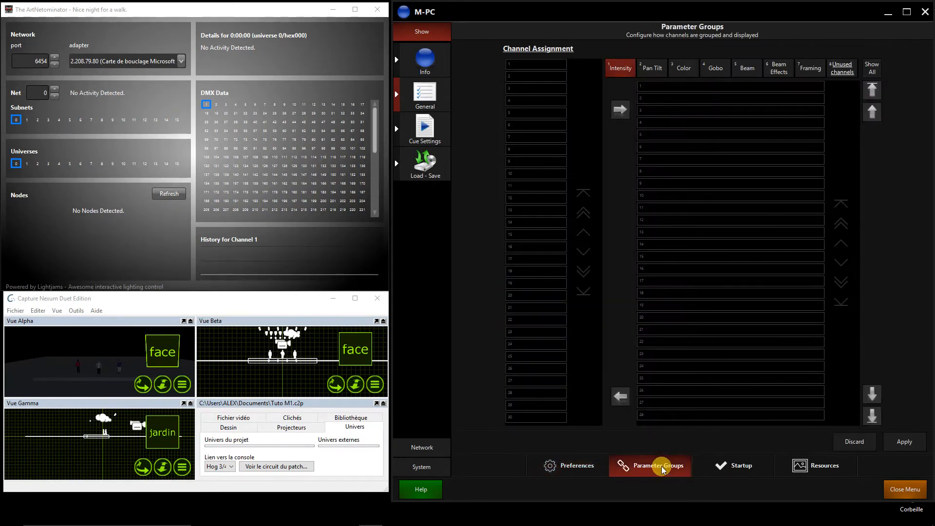
click(740, 466)
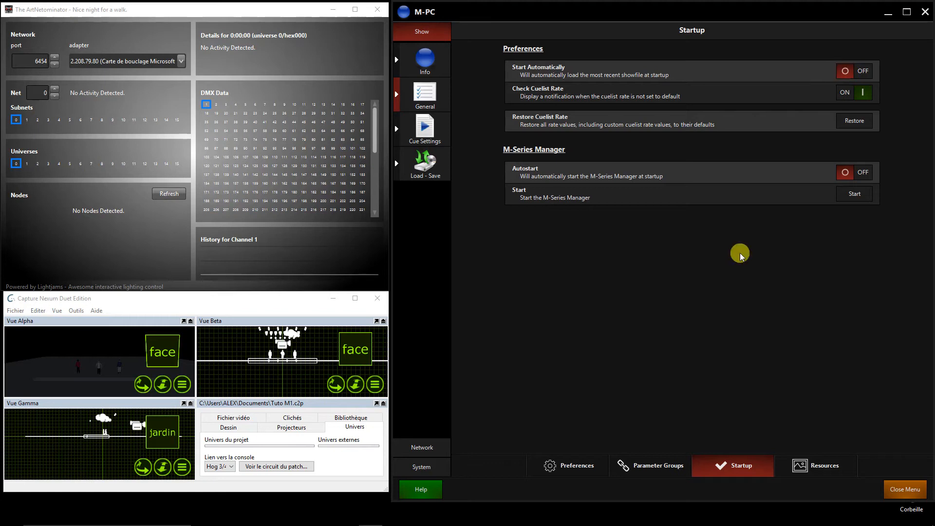
click(799, 468)
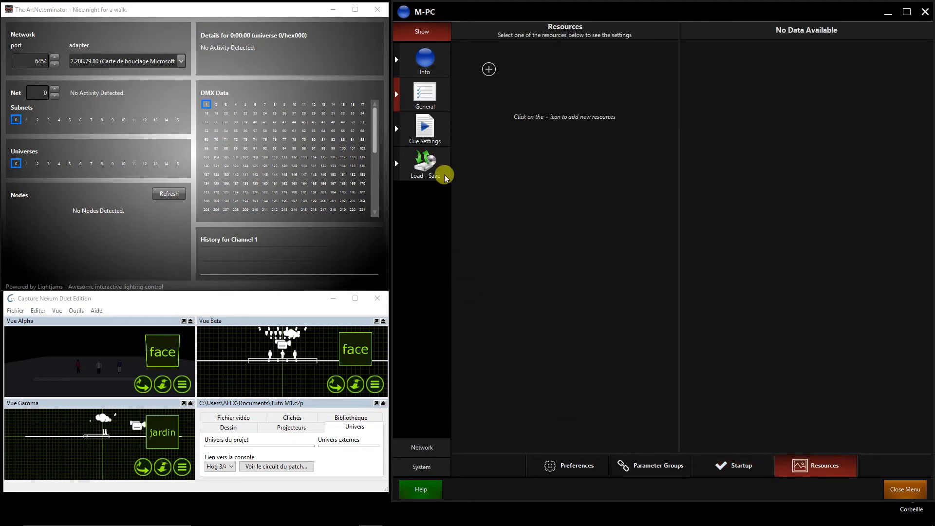
Examine the cue settings for playback, mark cue timings, TapSync and cue fade times
click(425, 127)
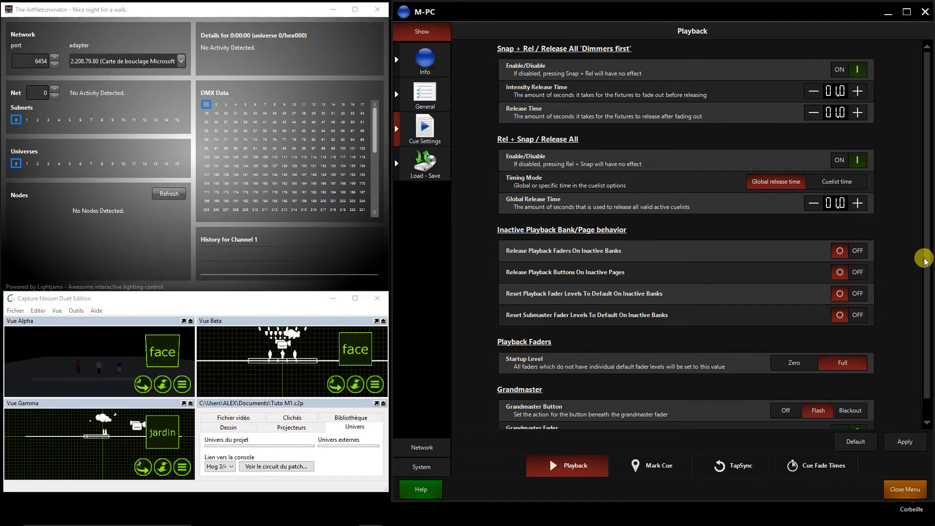
scroll(926, 300, down, 1)
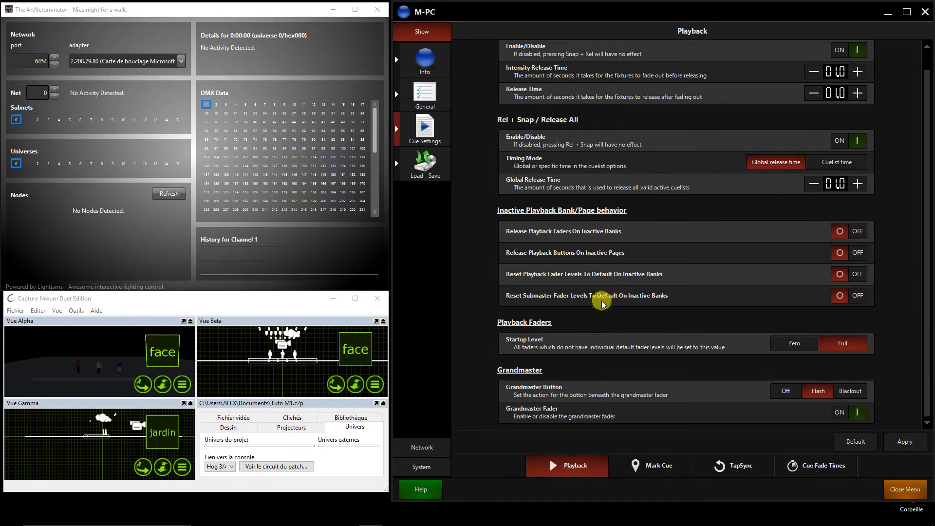
click(655, 465)
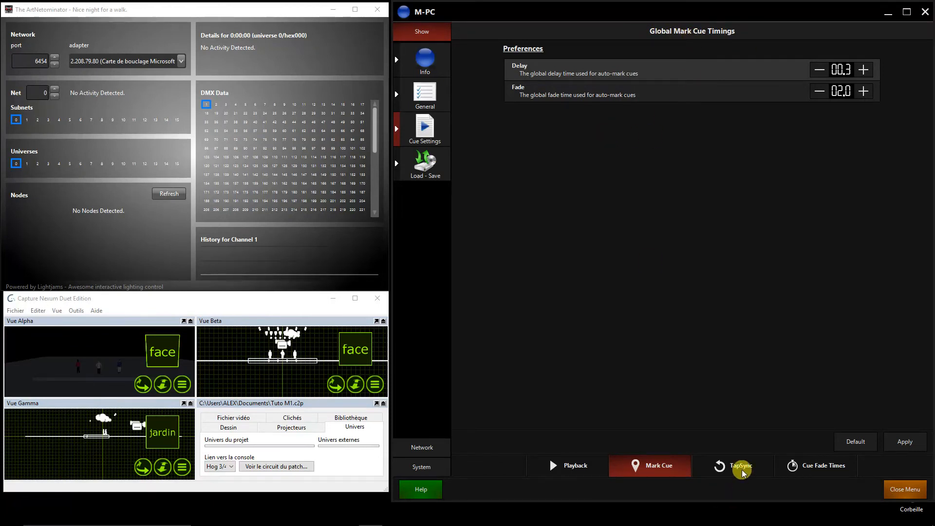
click(754, 469)
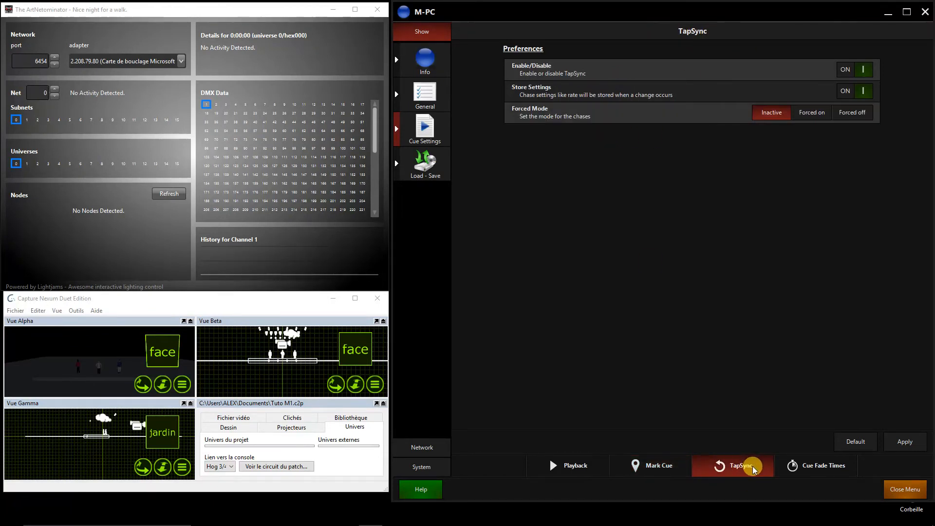
click(799, 467)
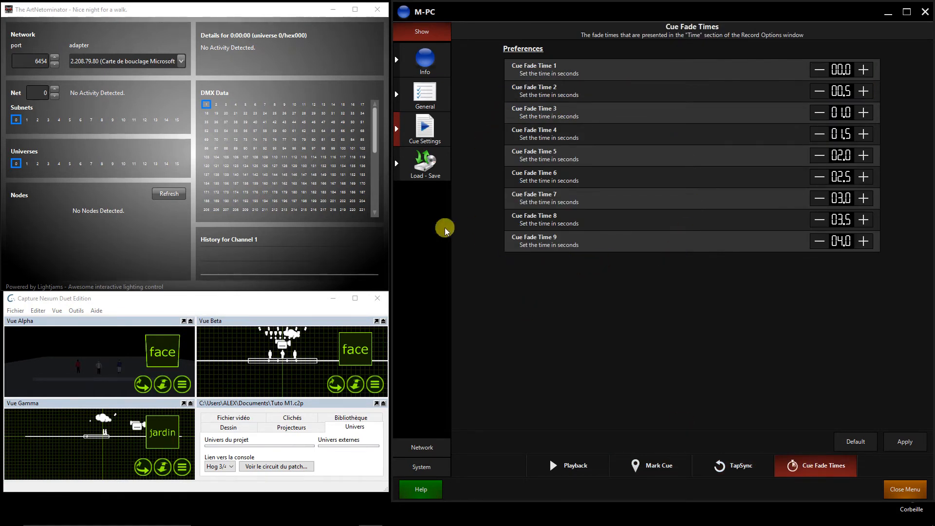
Examine the show's load and save options, including reports, workspaces and console settings
click(425, 162)
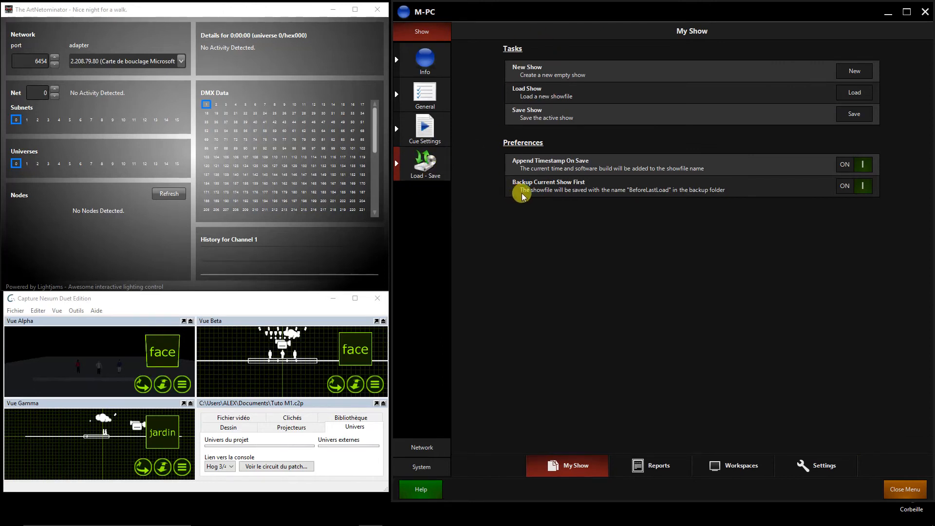
click(655, 466)
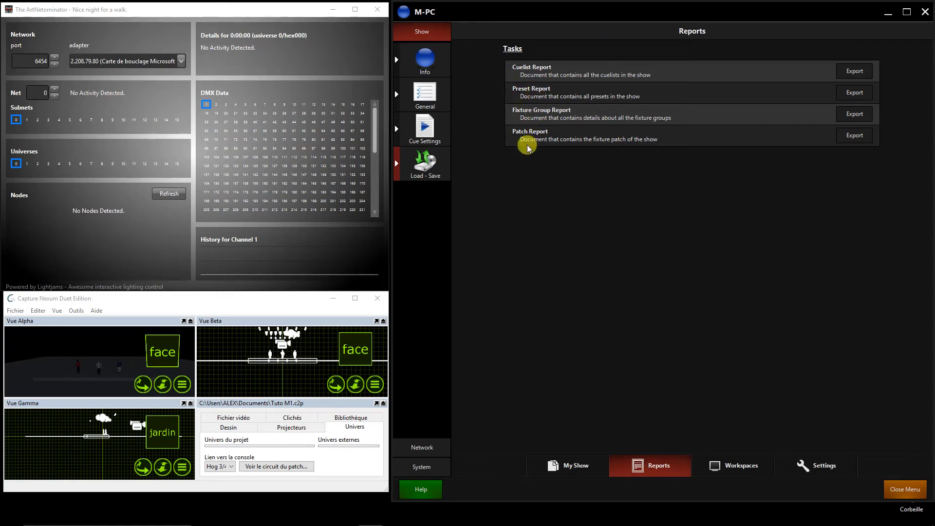
click(733, 465)
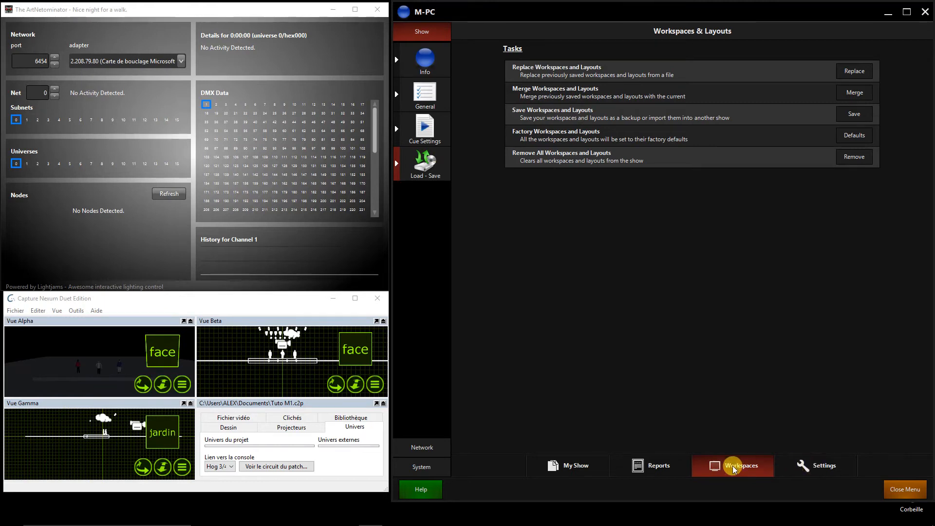
click(820, 468)
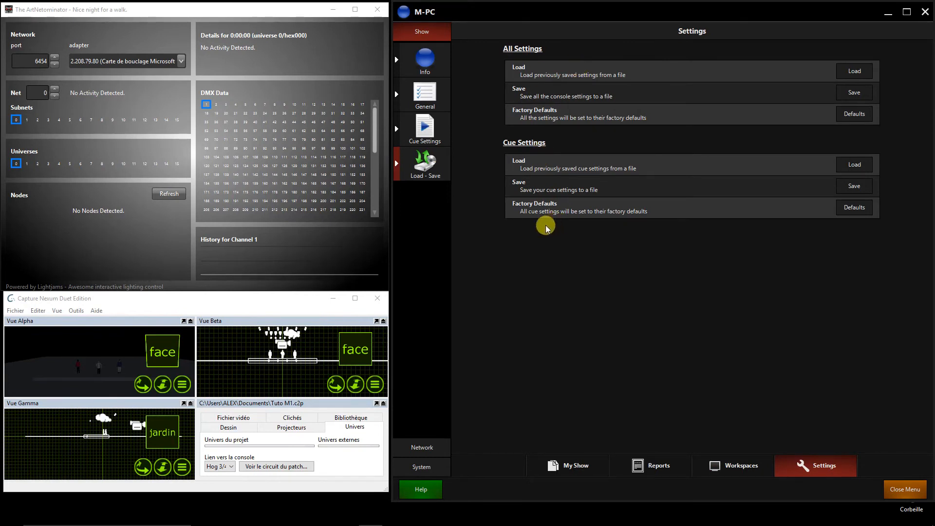
Examine the system information and the DMX settings for routing, USB2DMX, EtherDMX devices and timings
click(422, 467)
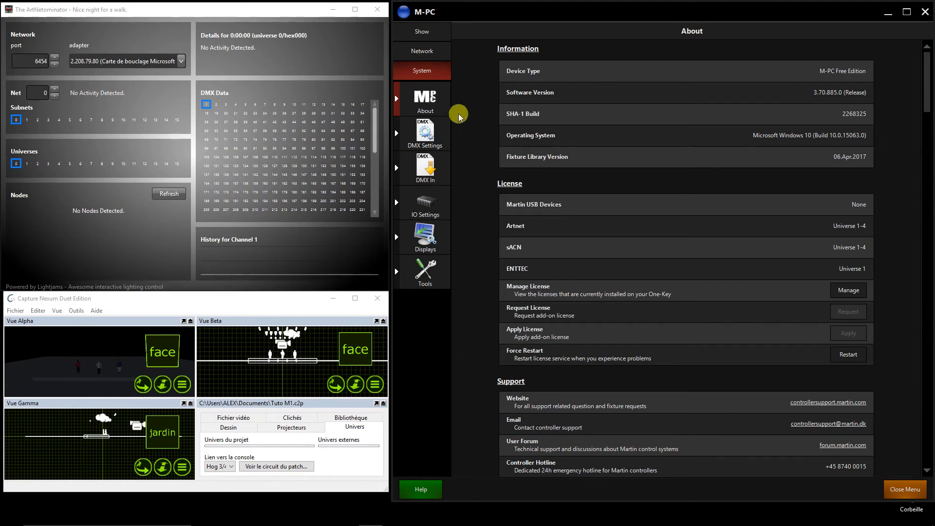
click(424, 129)
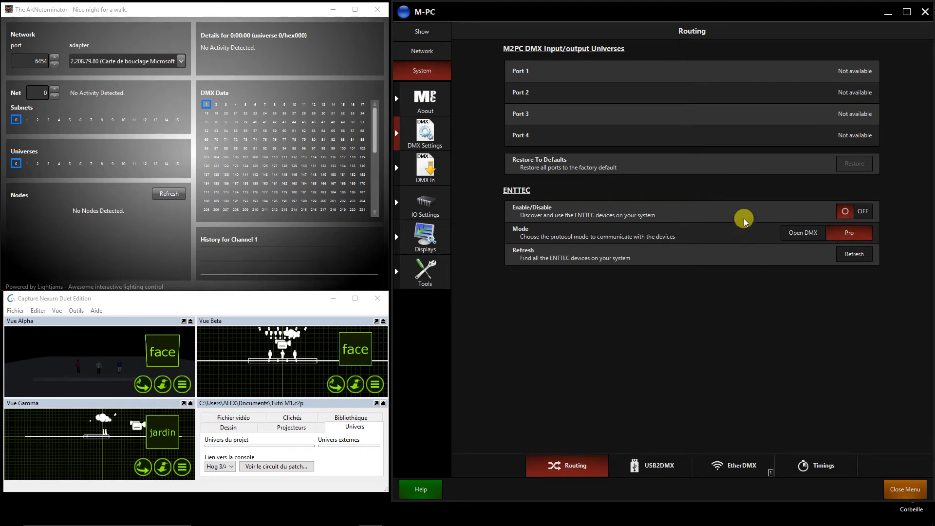
click(652, 469)
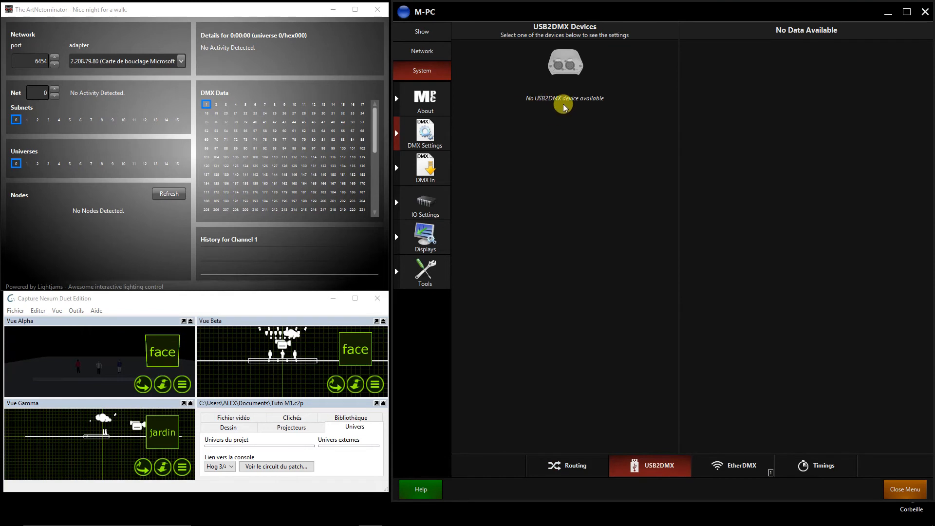
click(735, 463)
click(670, 463)
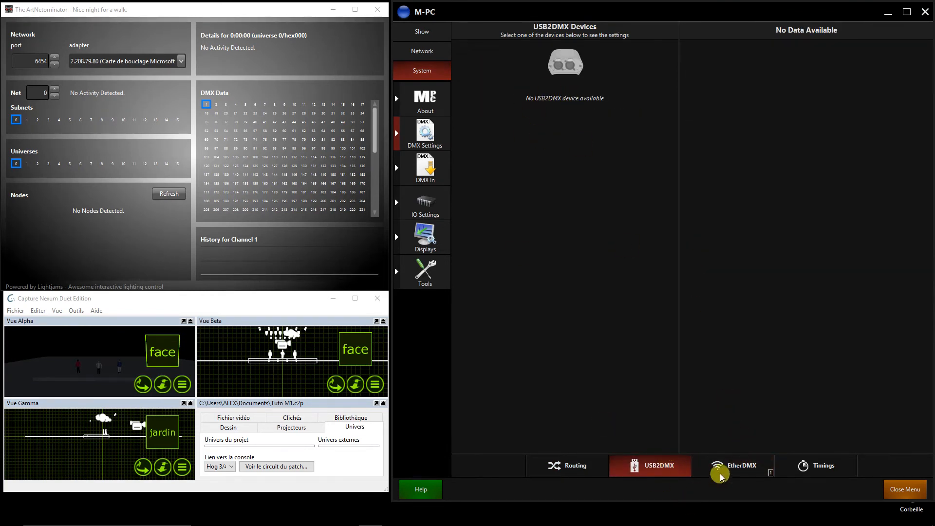
click(738, 464)
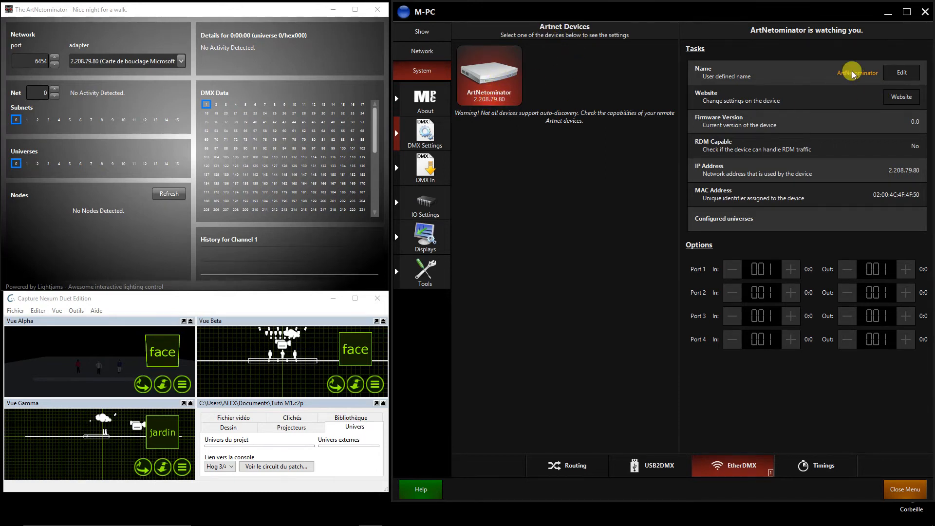
click(823, 470)
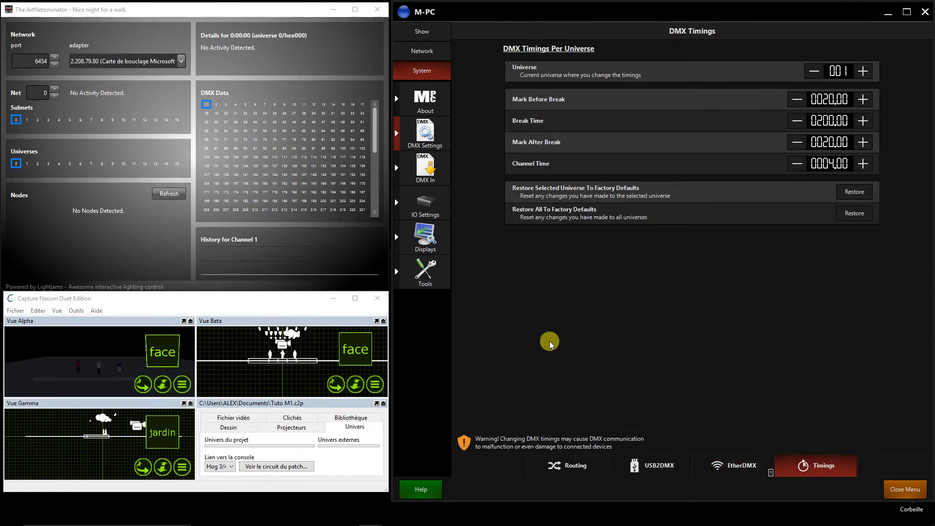
Examine the DMX-In routing and the IO settings for MIDI and timecode
click(425, 168)
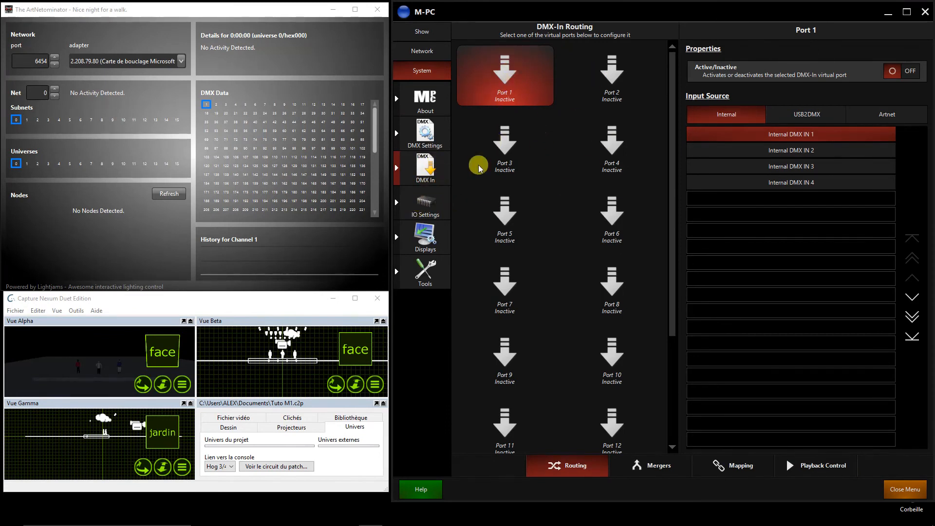
click(420, 210)
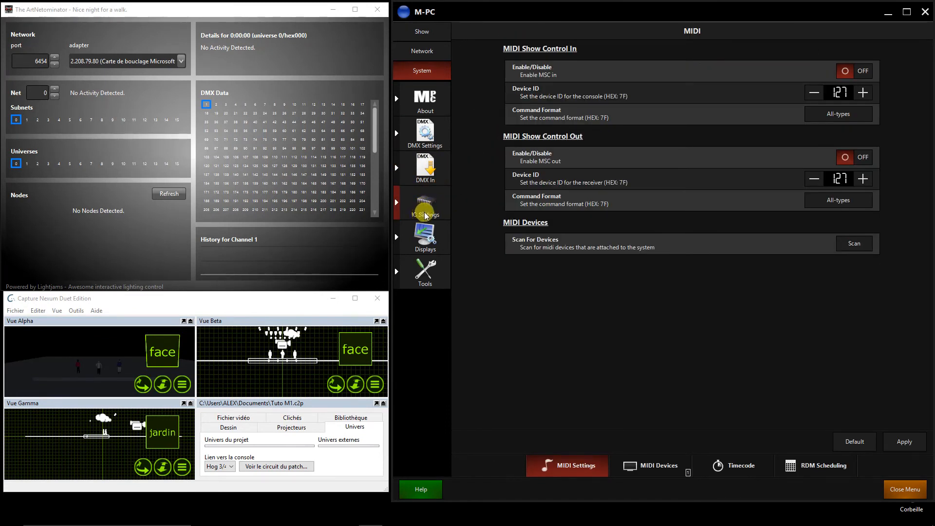
click(431, 236)
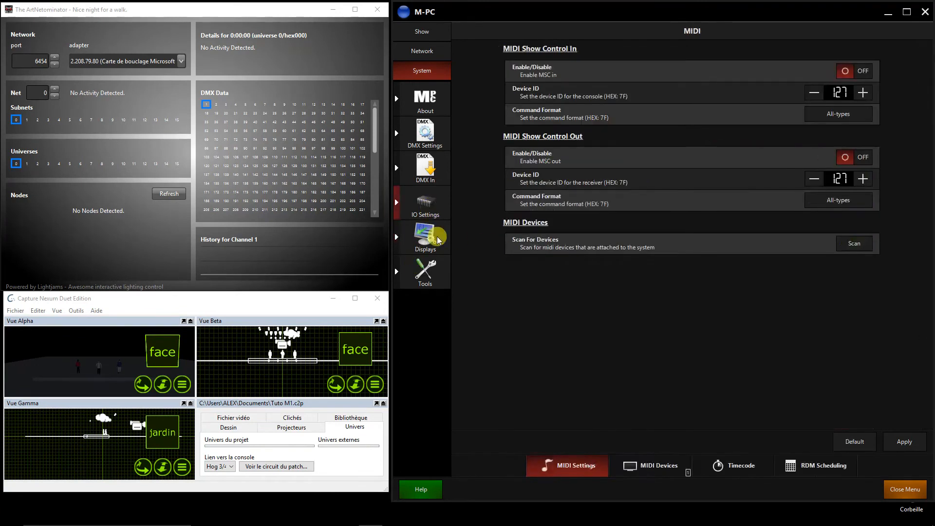
click(730, 466)
click(550, 465)
Examine the display preferences, brightness and displays, along with the maintenance and diagnostic tools
click(420, 236)
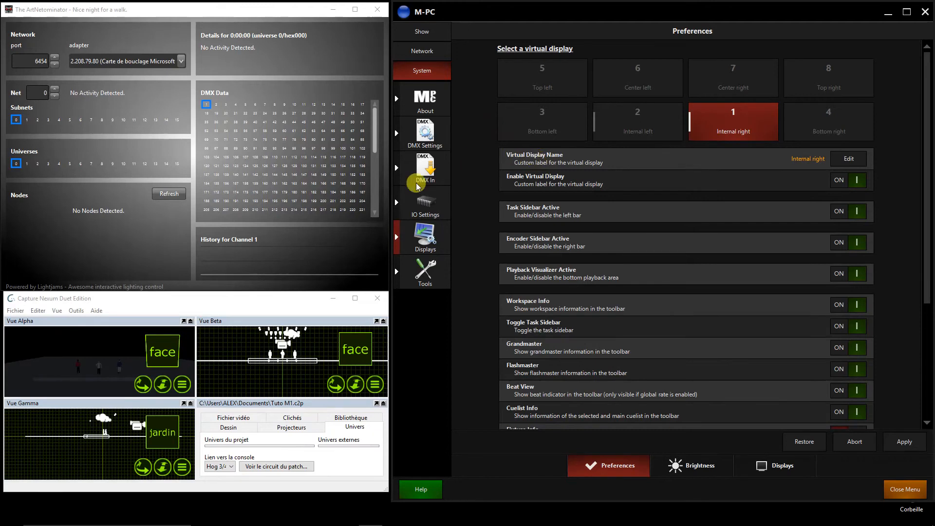
click(701, 463)
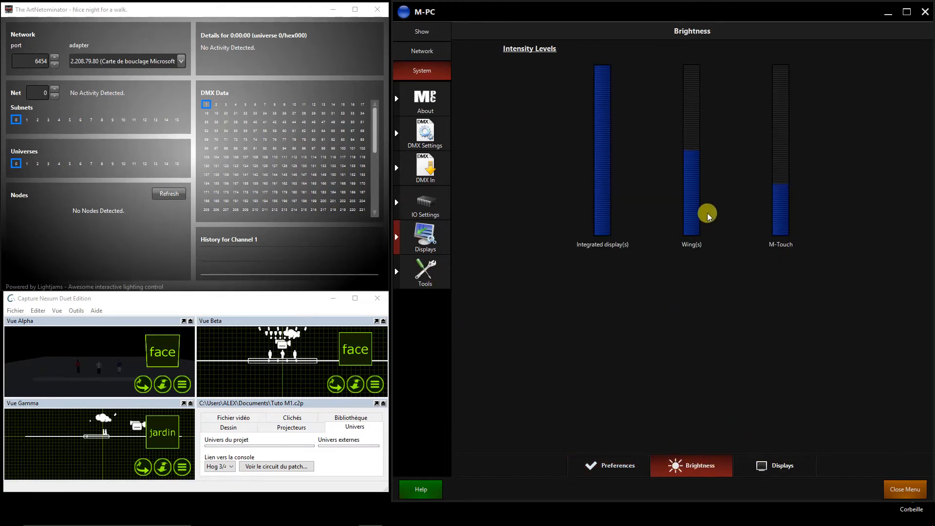
click(793, 469)
click(614, 465)
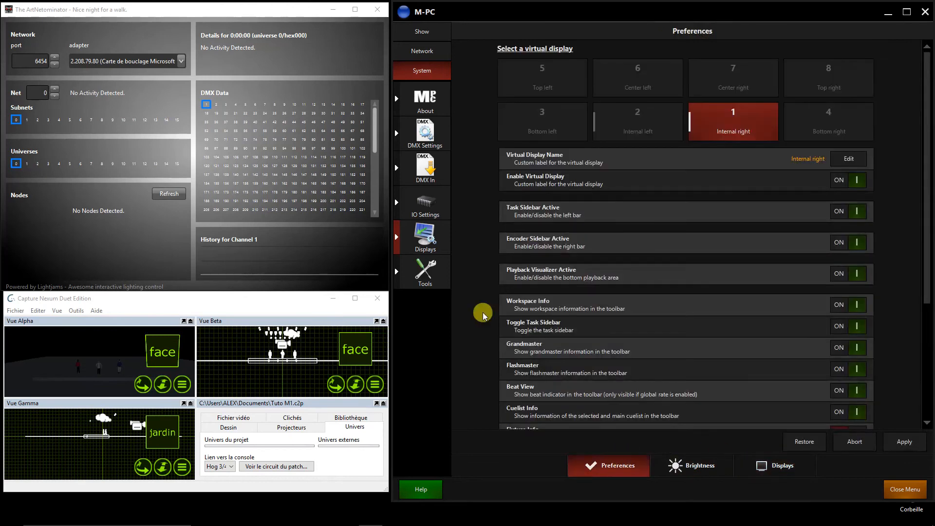
click(425, 272)
click(735, 465)
click(677, 465)
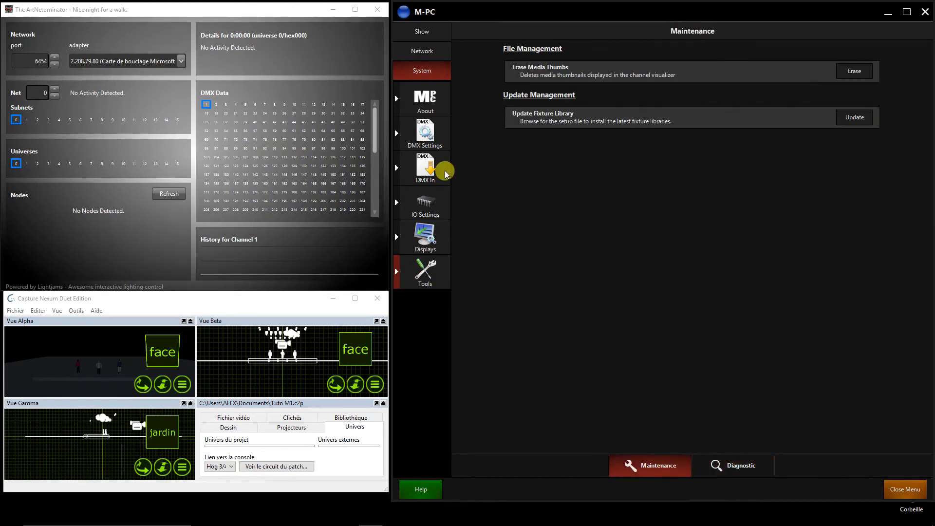
Examine the network shows, devices and interfaces, including the settings of the Ethernet 2 EtherDMX interface
click(421, 51)
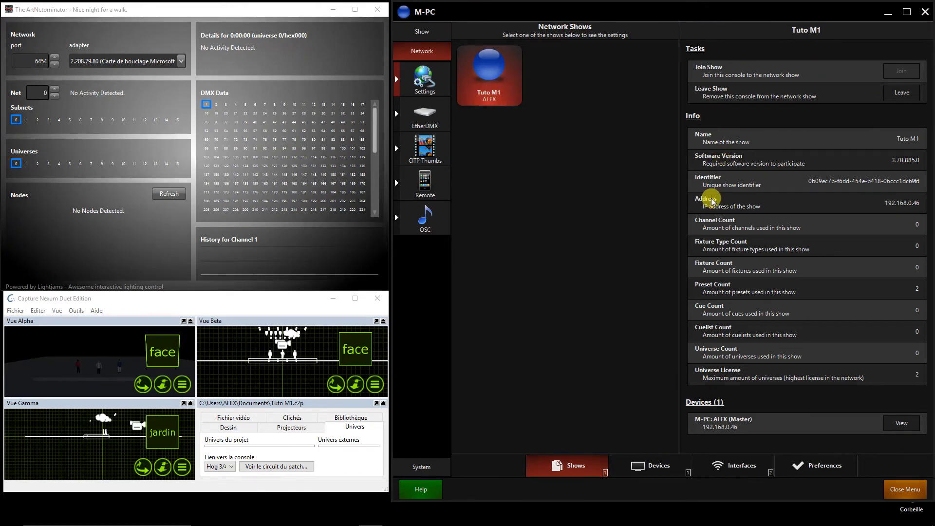
click(644, 468)
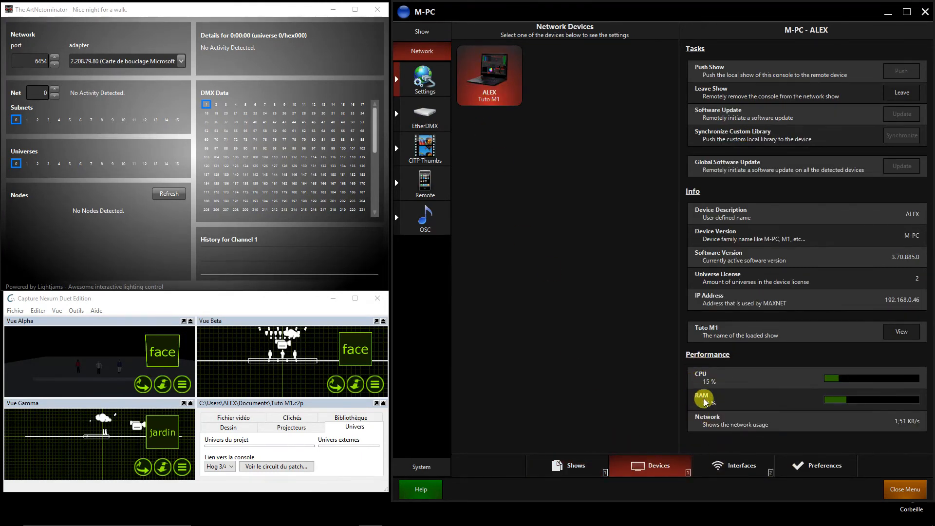
click(733, 466)
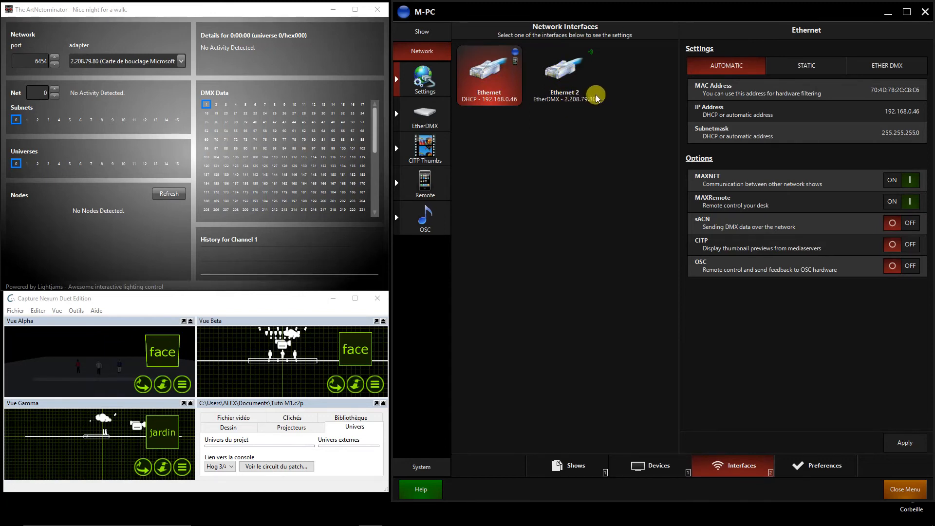
click(568, 73)
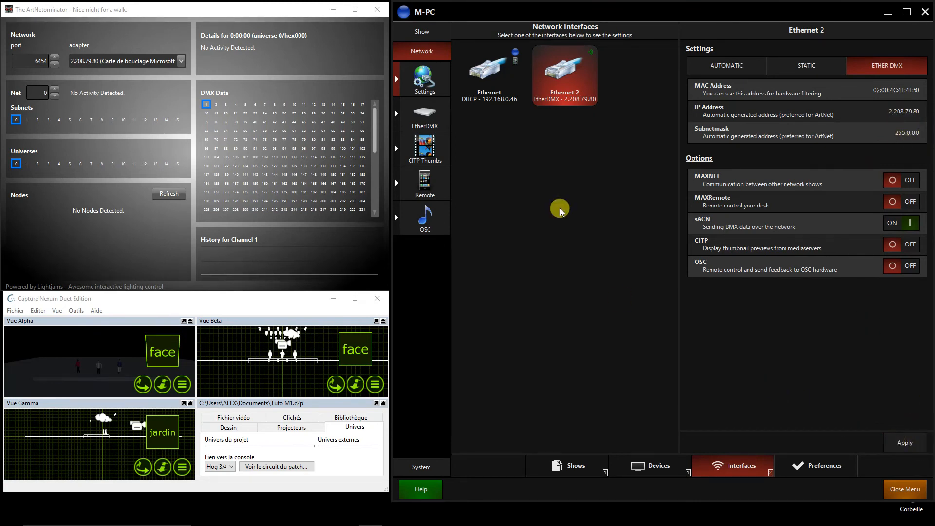
Review the detected ArtNetominator device, enable Artnet on the console with full broadcast discovery, and apply the setting
click(425, 124)
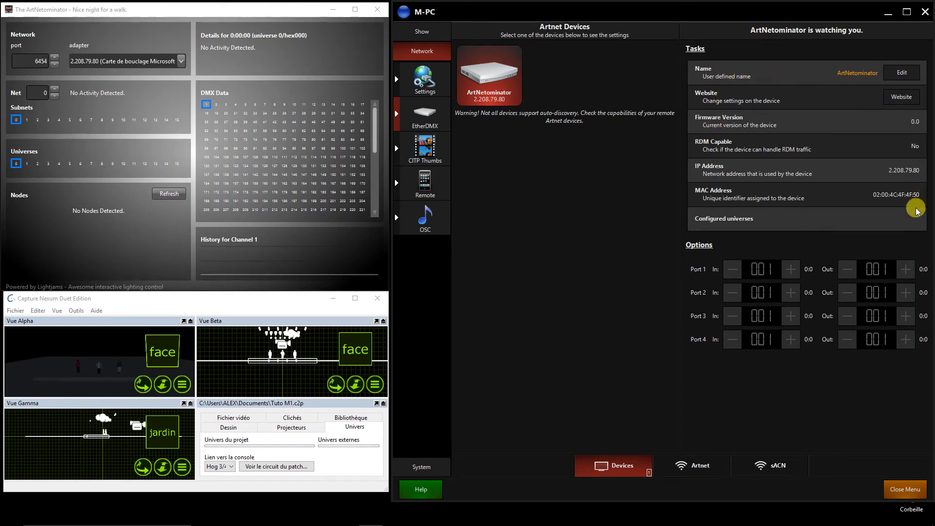
click(698, 470)
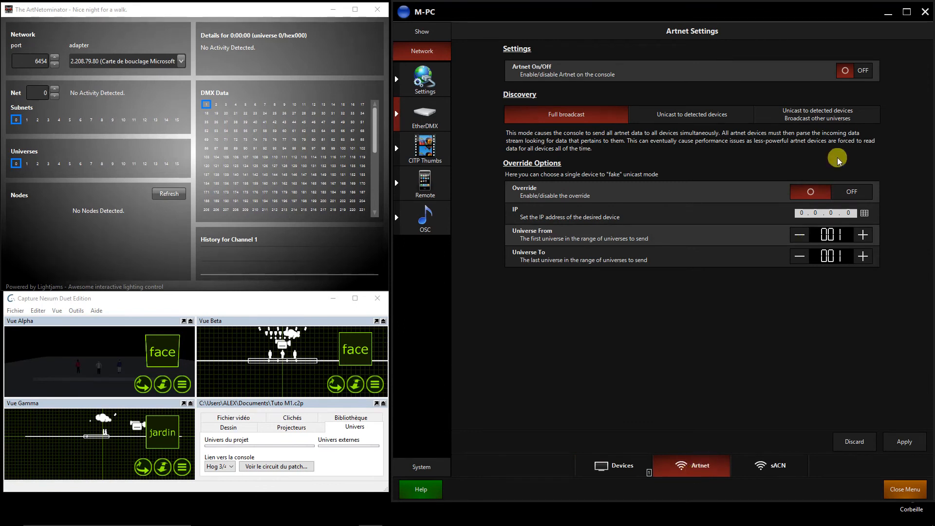
click(848, 71)
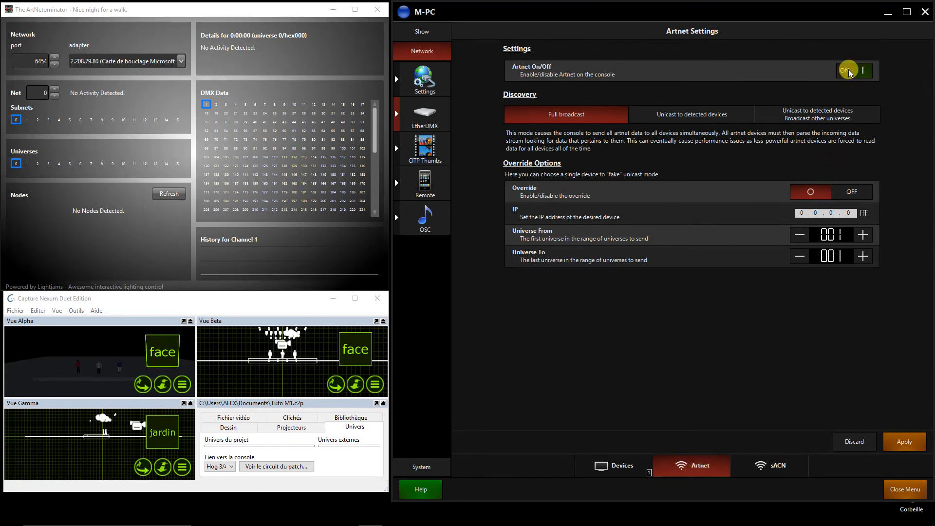
click(902, 442)
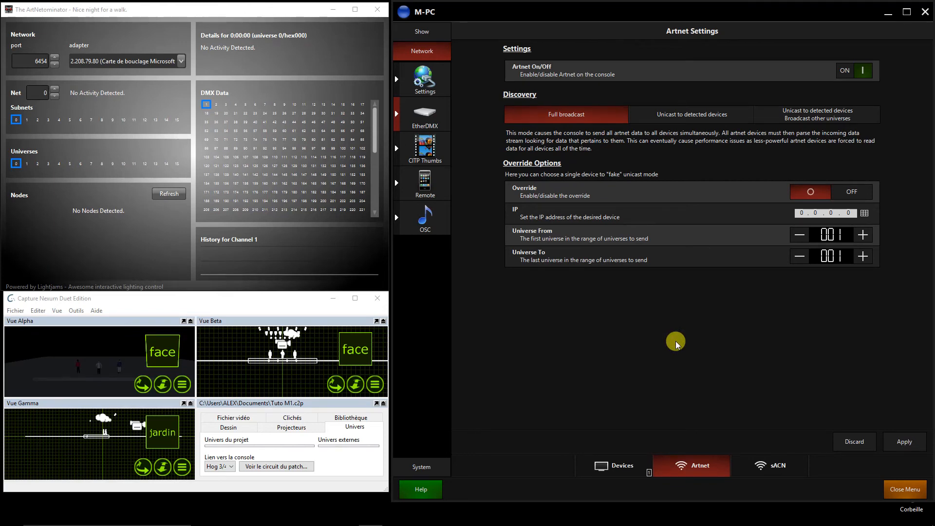
Disable sACN on the console, apply the change and return to the Artnet device list
click(777, 467)
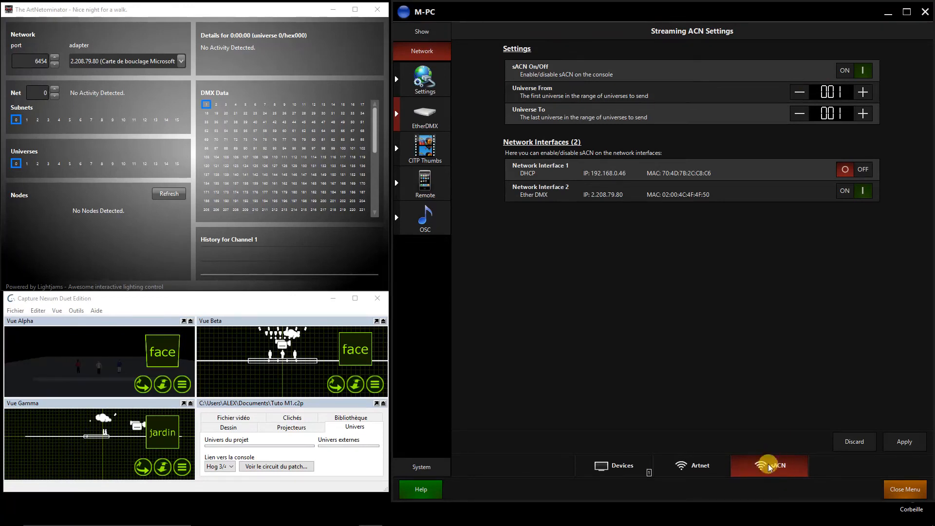
click(851, 71)
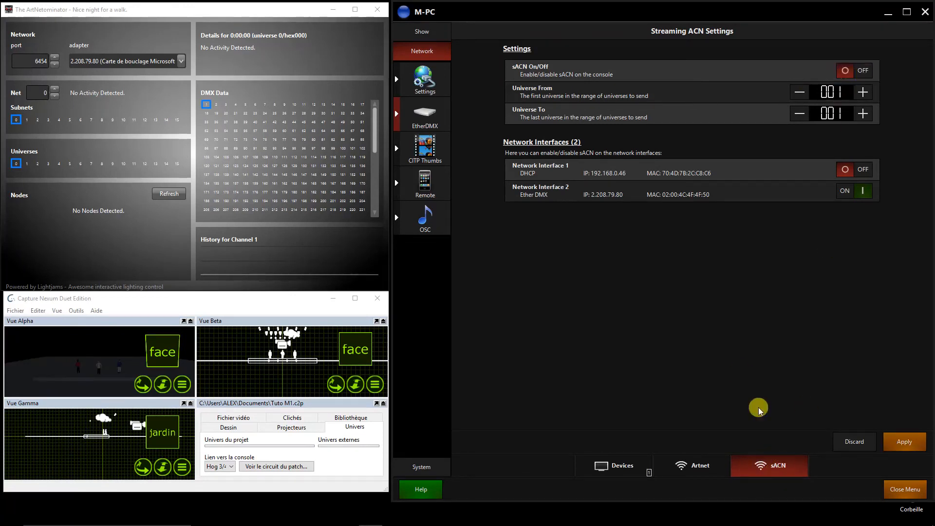
click(900, 443)
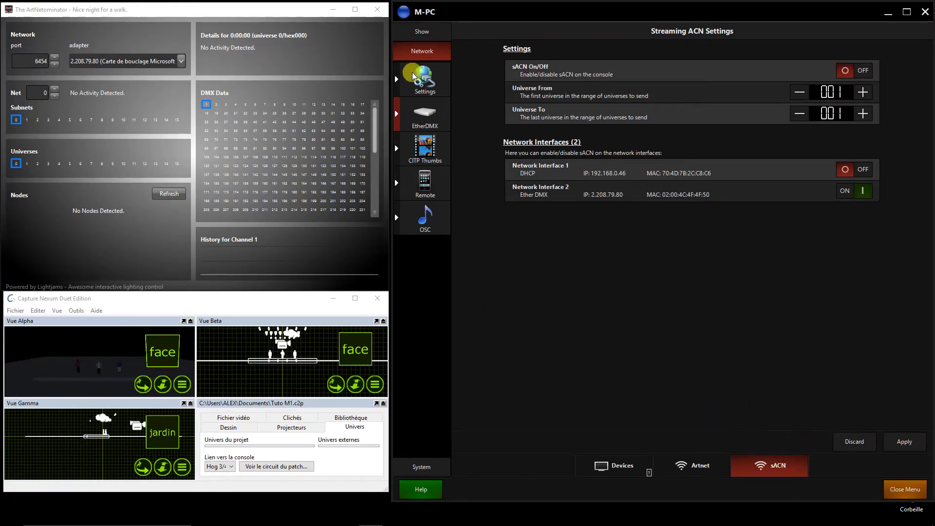
click(627, 465)
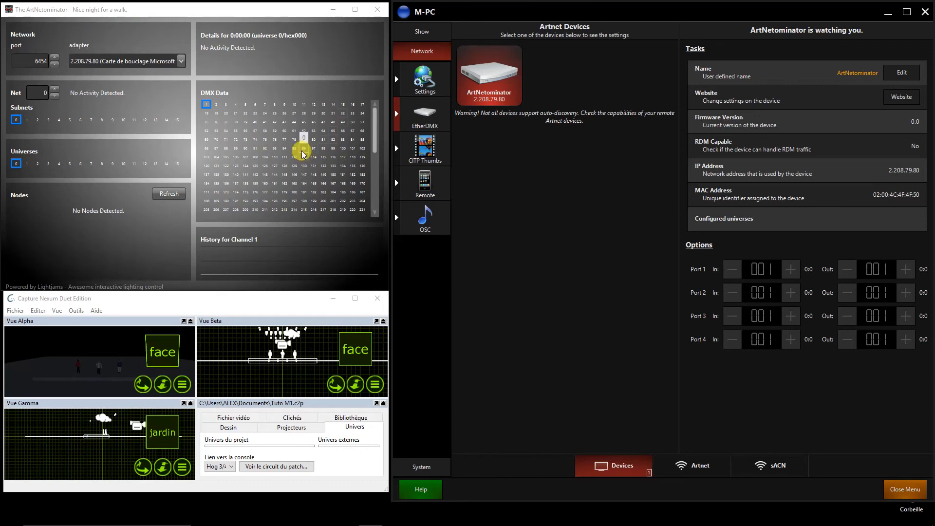
Leave the settings and auto-patch six Generic Channel fixtures named 614 on universe 1
click(415, 14)
click(413, 13)
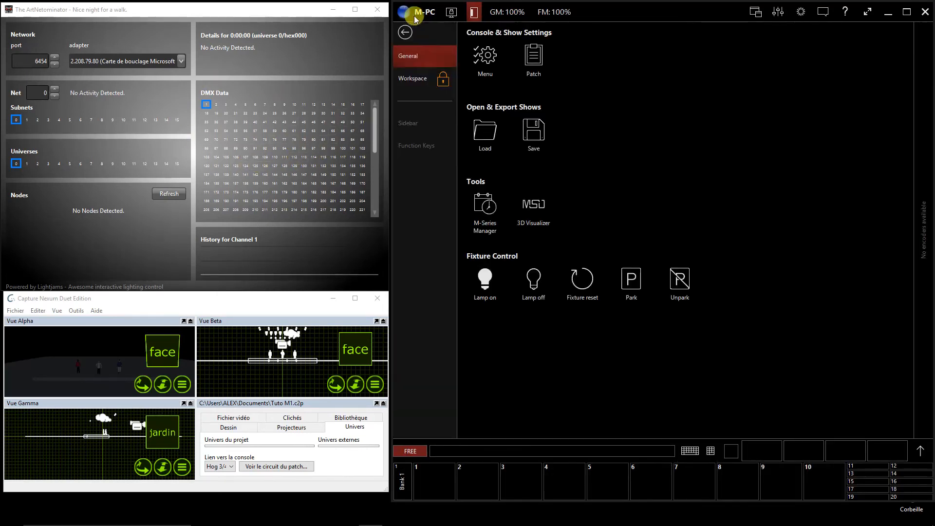
click(527, 60)
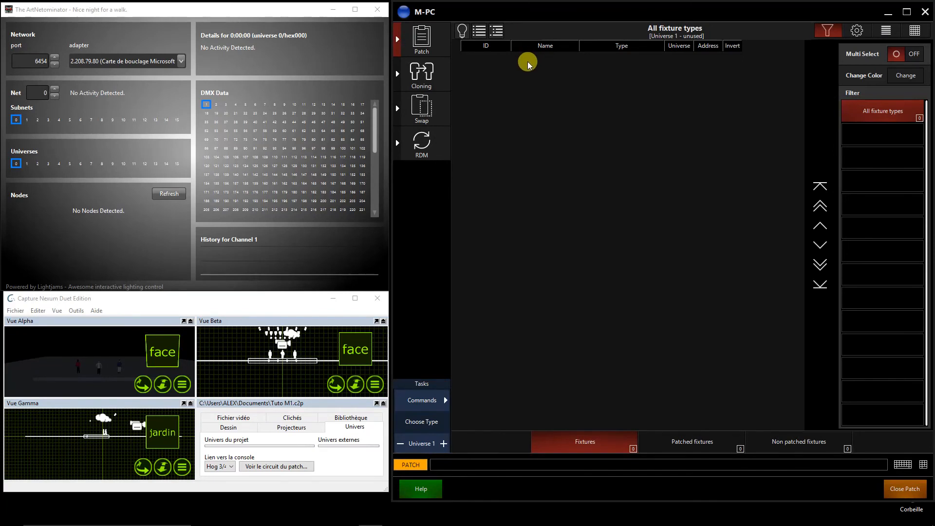
click(429, 402)
click(522, 308)
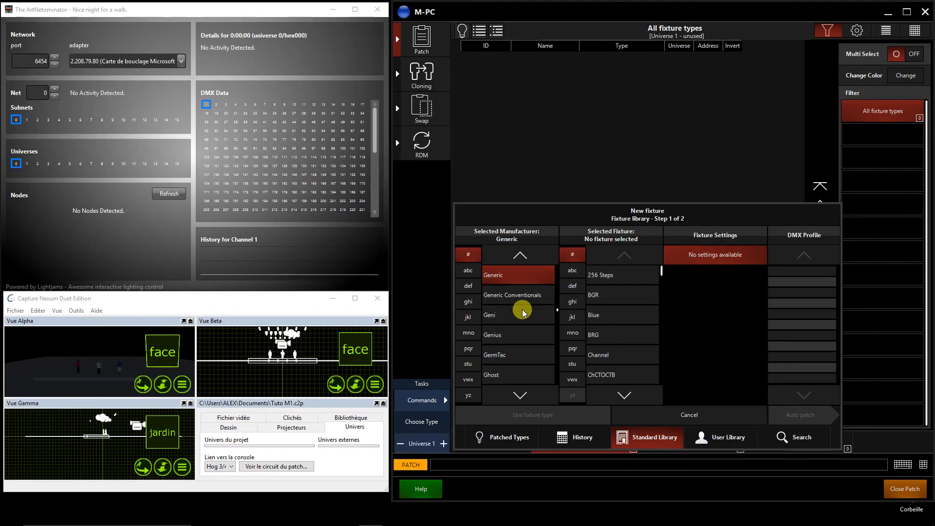
click(598, 356)
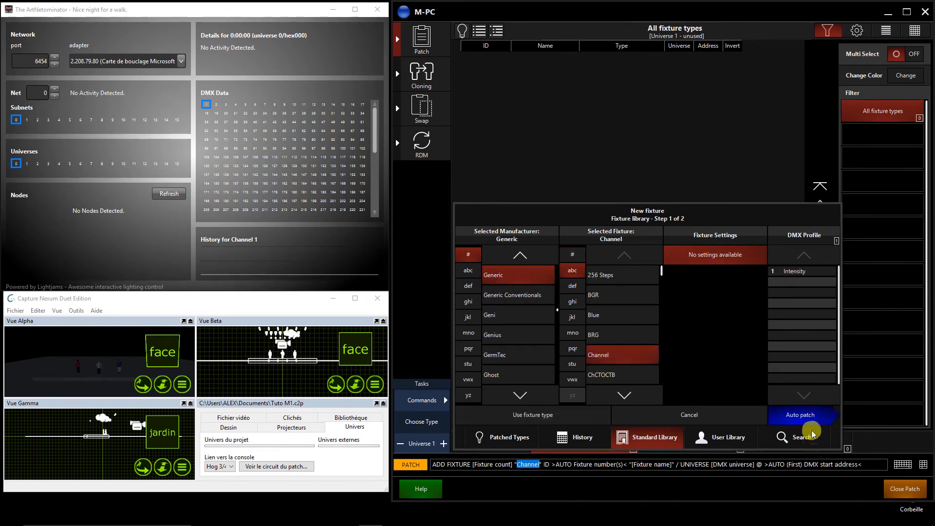
click(787, 415)
click(520, 270)
text(614)
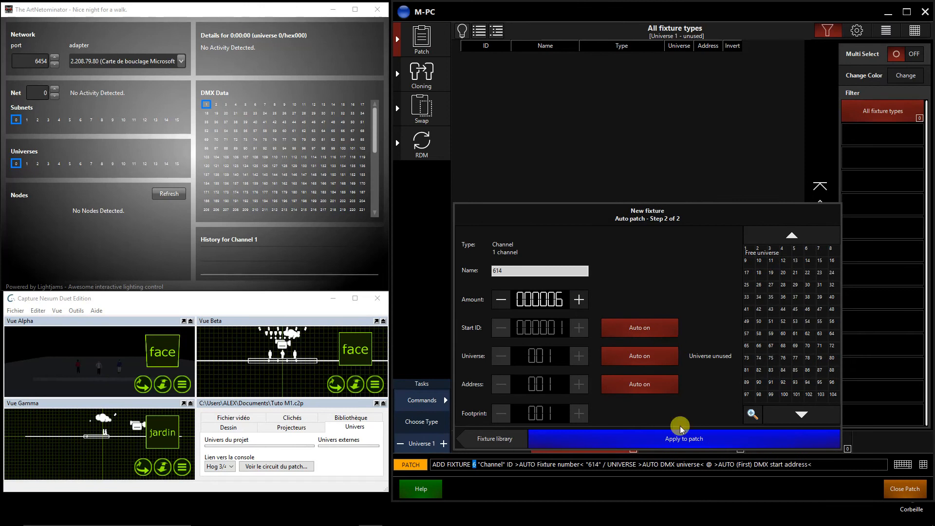
click(703, 437)
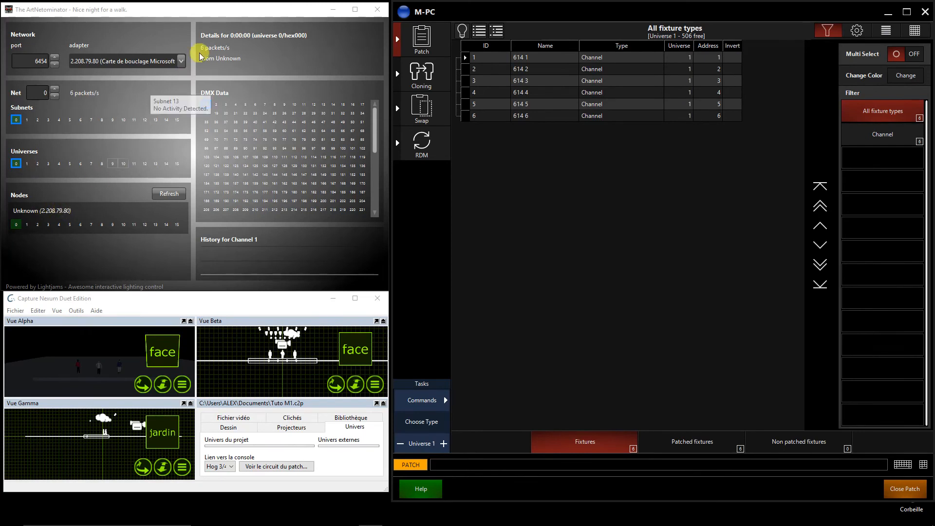
Auto-patch eight Martin MAC Viper Profile fixtures in 16bit mode on universe 1 and check their DMX channels in ArtNetominator
click(429, 399)
click(507, 310)
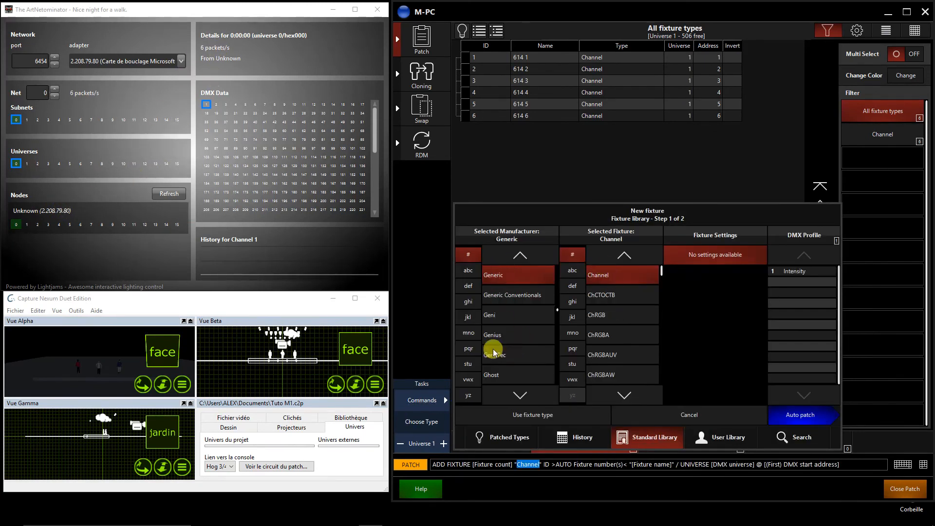
click(468, 334)
click(520, 395)
click(511, 314)
click(623, 395)
click(616, 355)
click(716, 297)
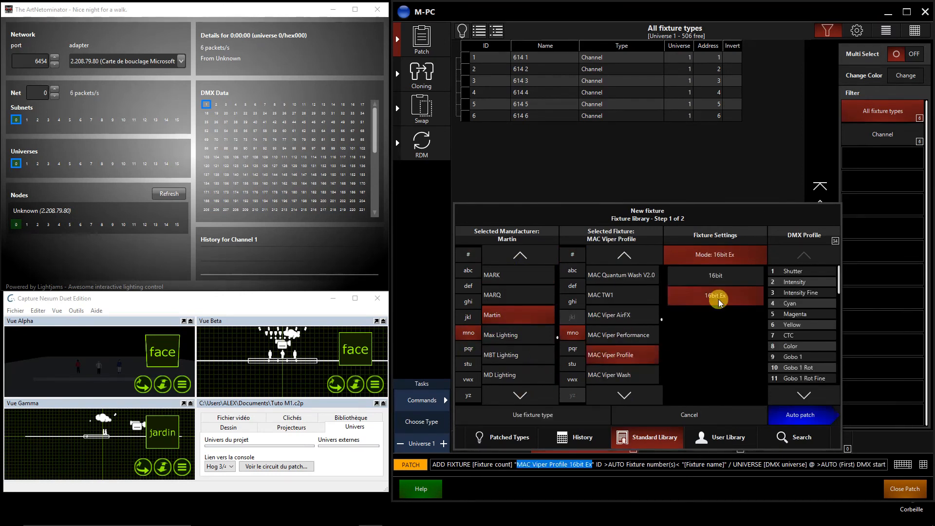
click(800, 414)
click(579, 300)
click(500, 304)
click(636, 439)
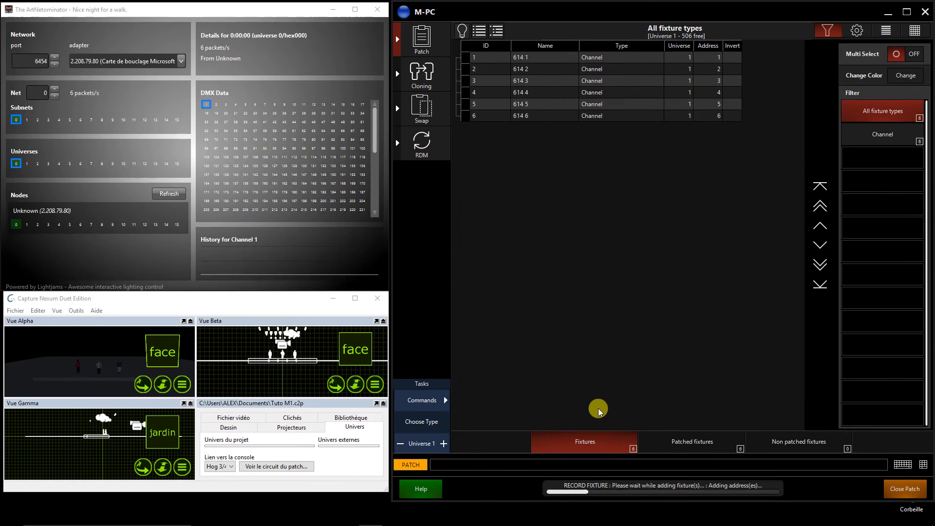
click(371, 130)
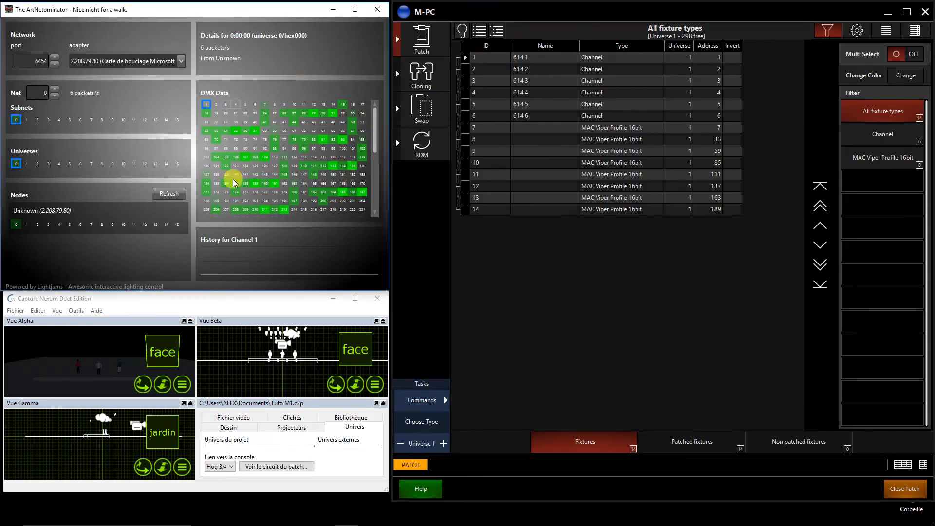
drag(374, 118, 374, 140)
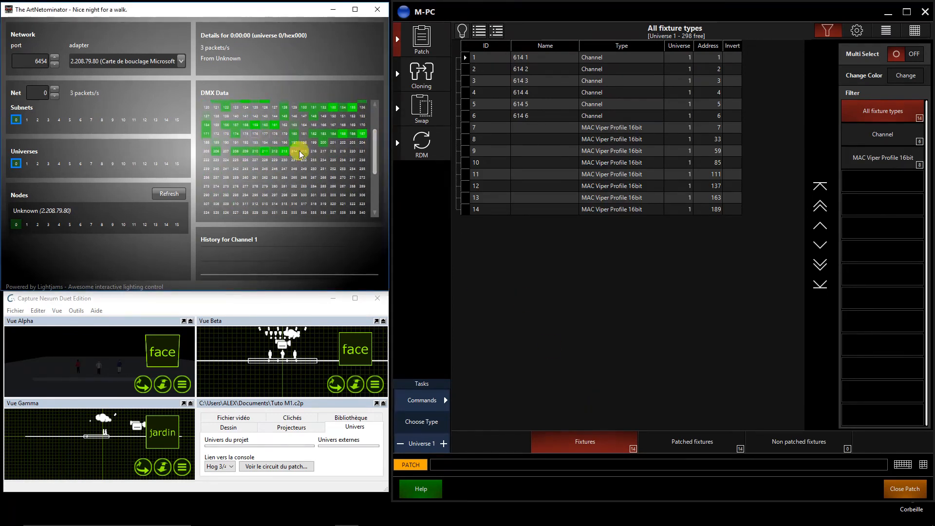
Auto-patch six Martin MAC Aura fixtures in Standard mode on universe 1
click(433, 400)
click(523, 306)
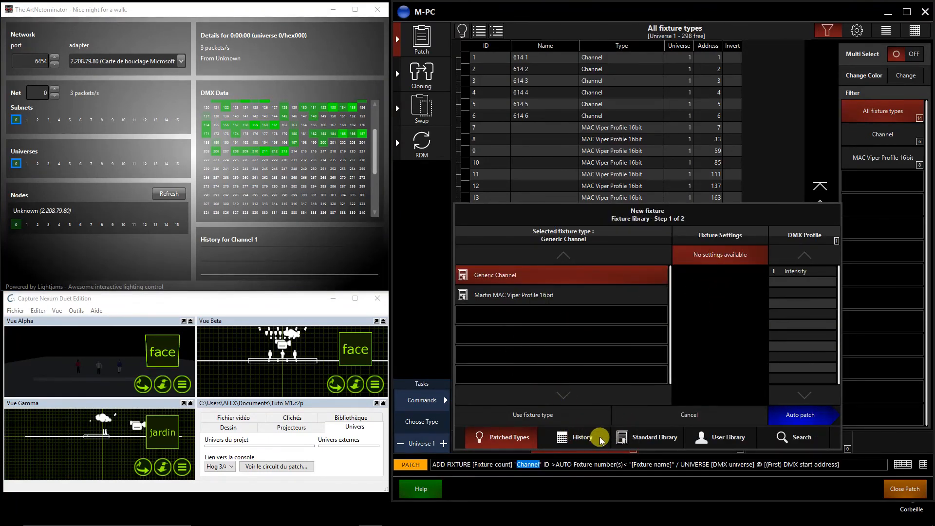
click(635, 437)
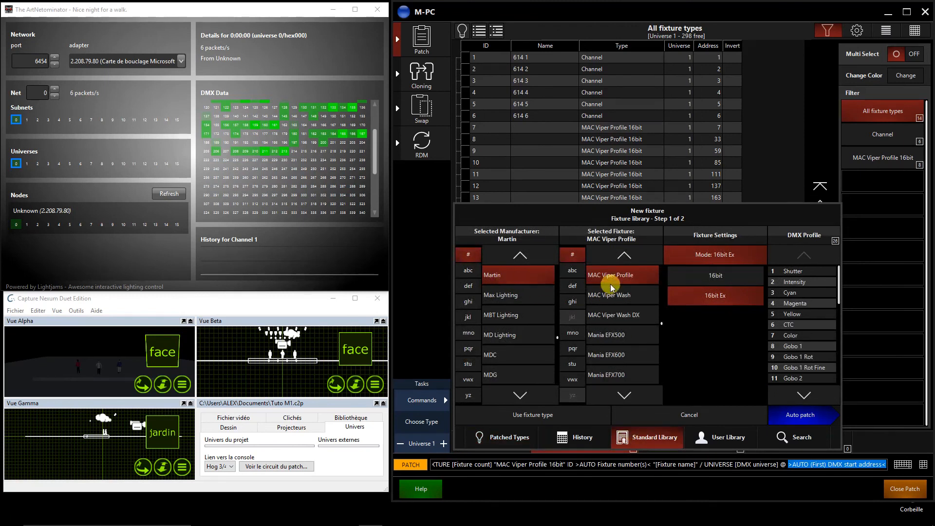
click(628, 256)
click(629, 256)
click(629, 256)
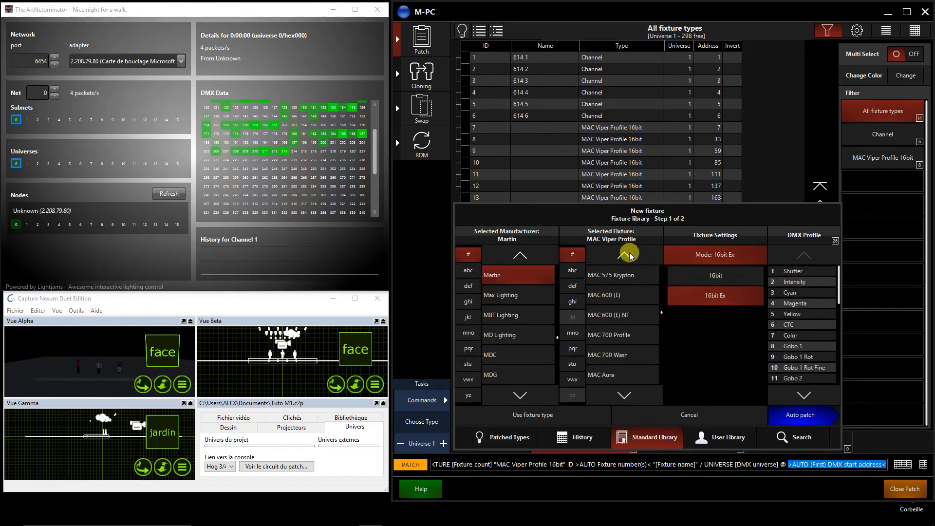
click(616, 375)
click(715, 275)
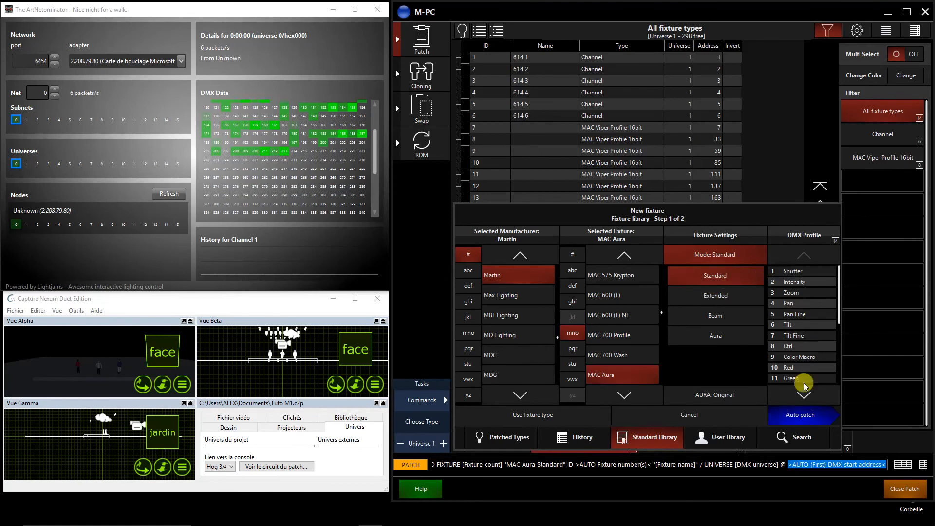
click(802, 414)
click(672, 438)
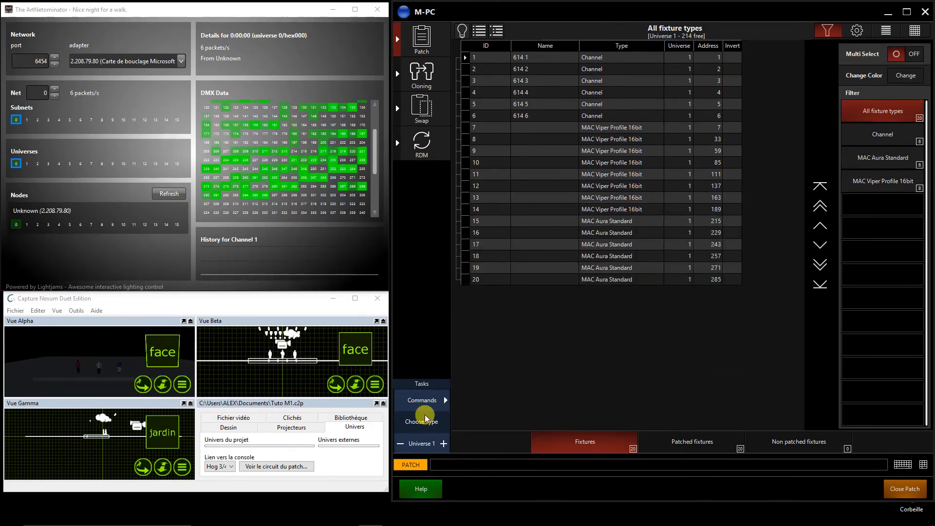
Auto-patch four Chauvet Rogue R1 Beam fixtures in 19 Ch mode on universe 1
click(435, 398)
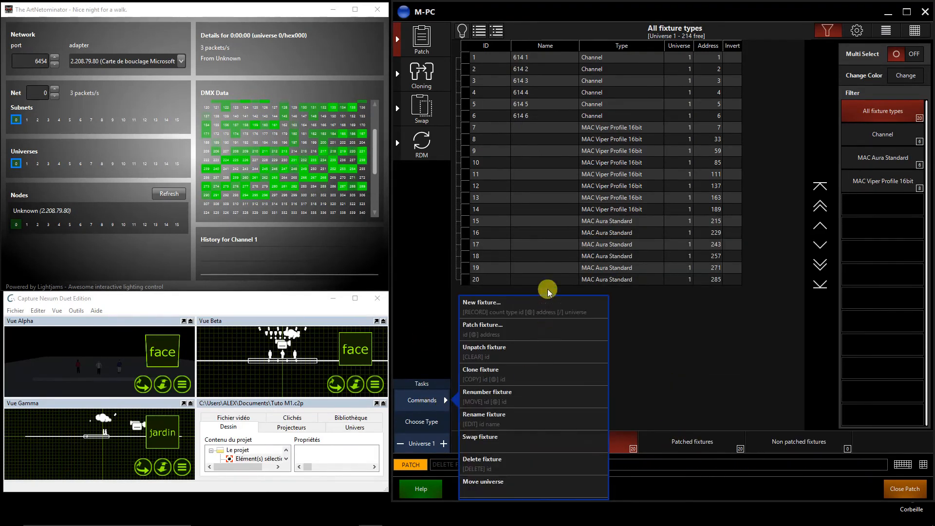
click(501, 302)
click(532, 294)
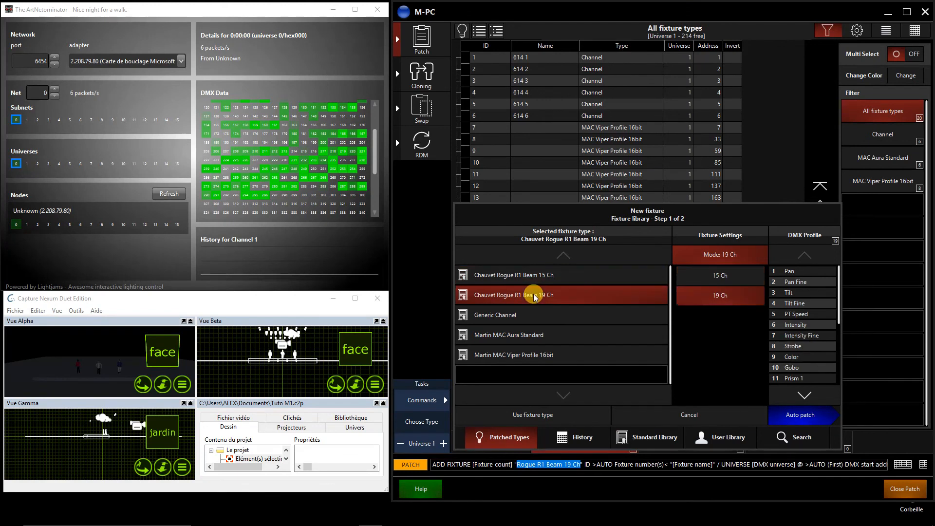
click(829, 409)
click(583, 302)
click(582, 302)
click(583, 302)
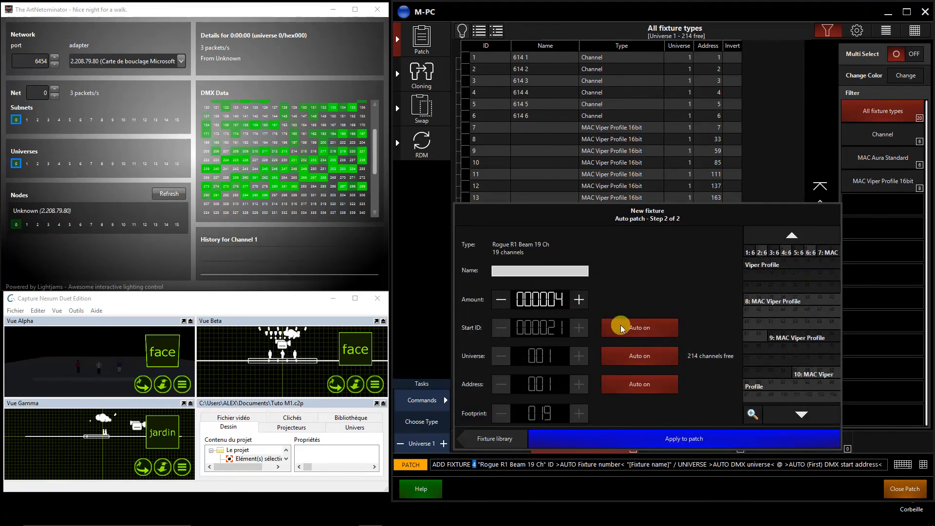
click(625, 438)
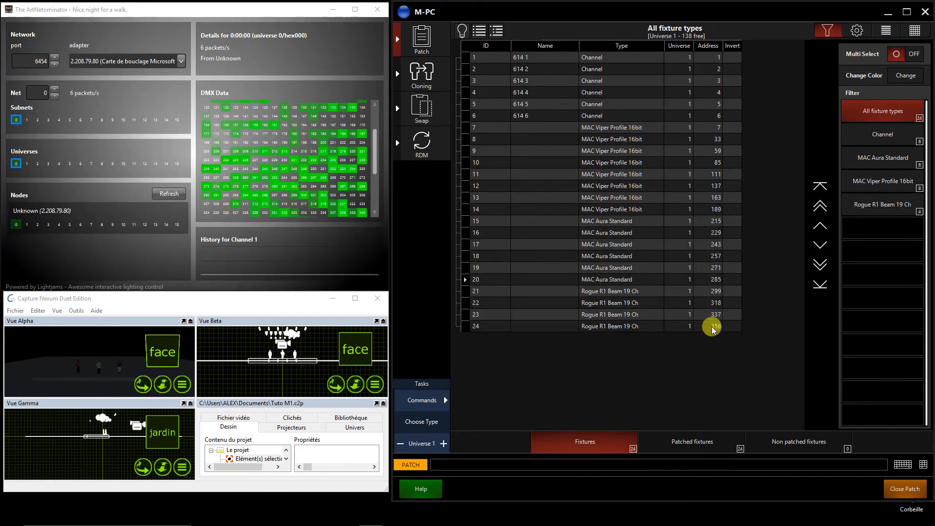
Switch to Capture and examine the DMX channel layout of project universe A against the console patch
click(355, 298)
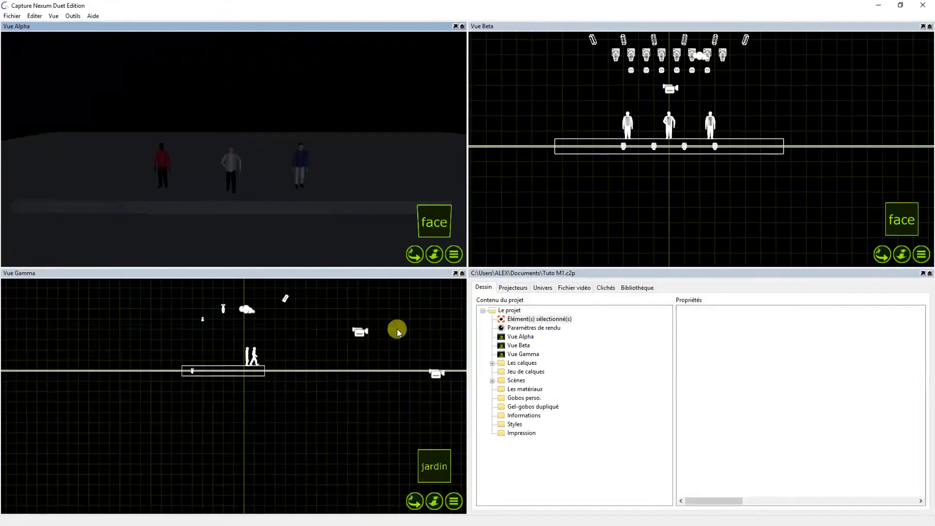
click(544, 289)
double_click(577, 322)
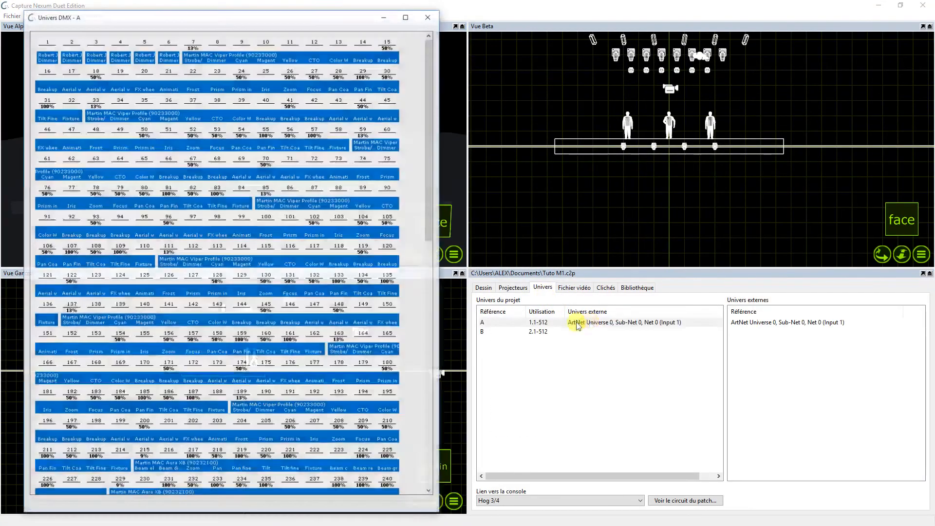
drag(428, 138, 428, 313)
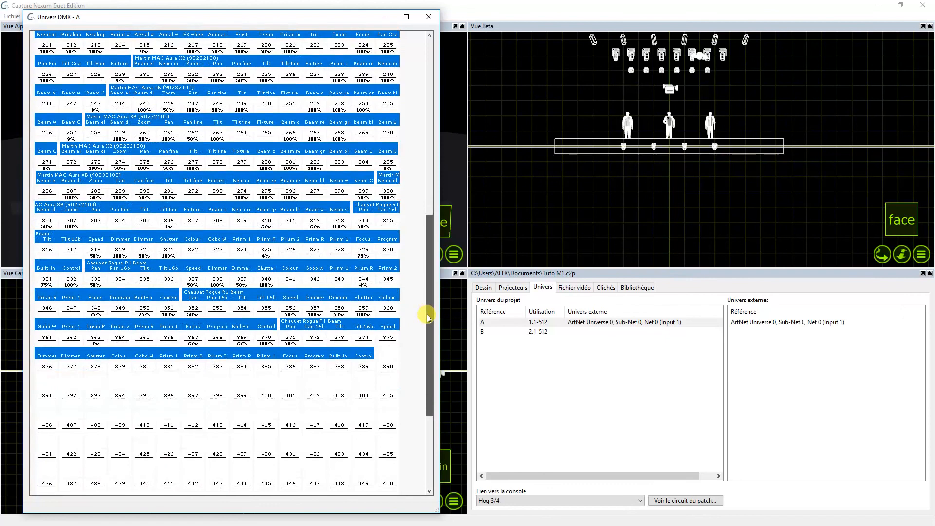
click(429, 17)
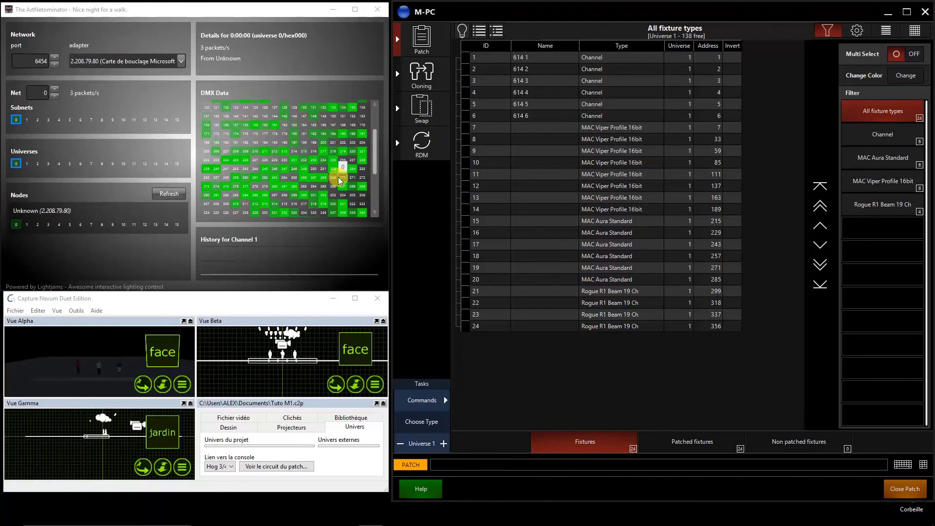
Return to M-PC, leave the patch and show the individual fixtures in the Groups Preset Strips view
click(408, 11)
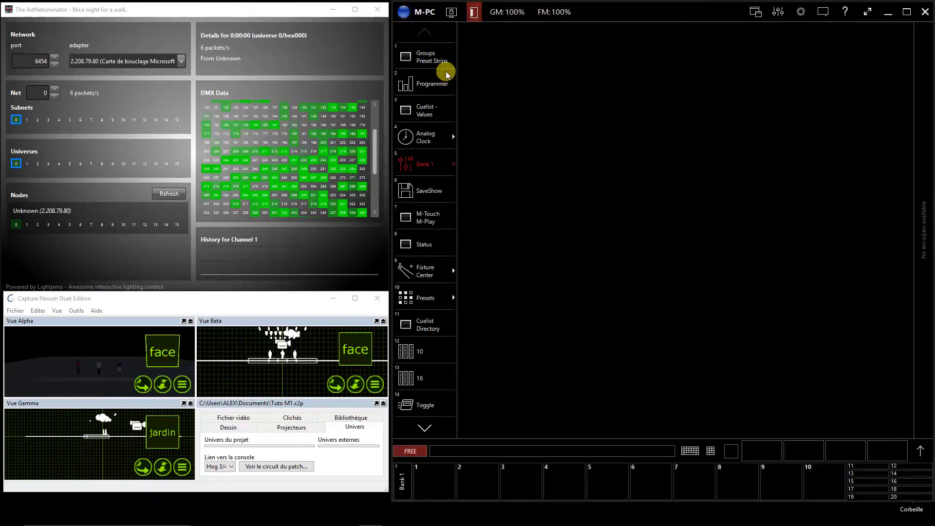
click(427, 54)
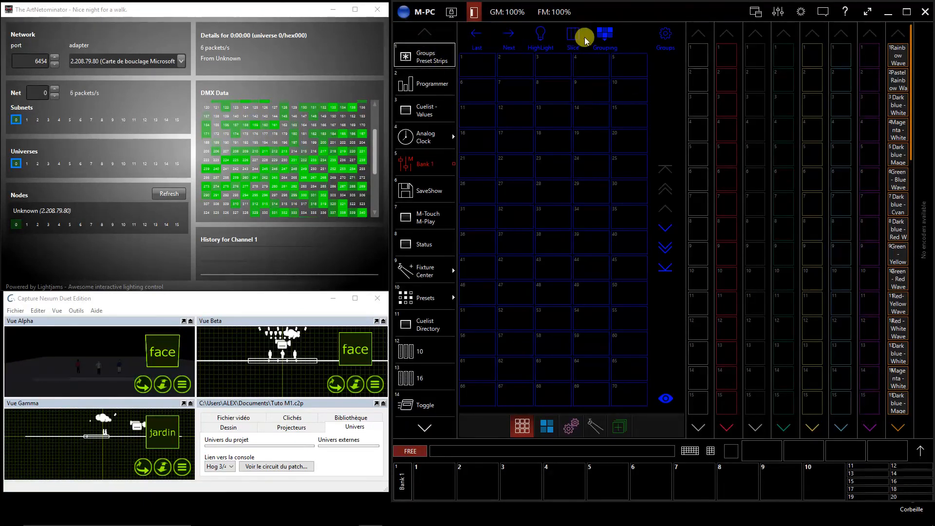
click(595, 426)
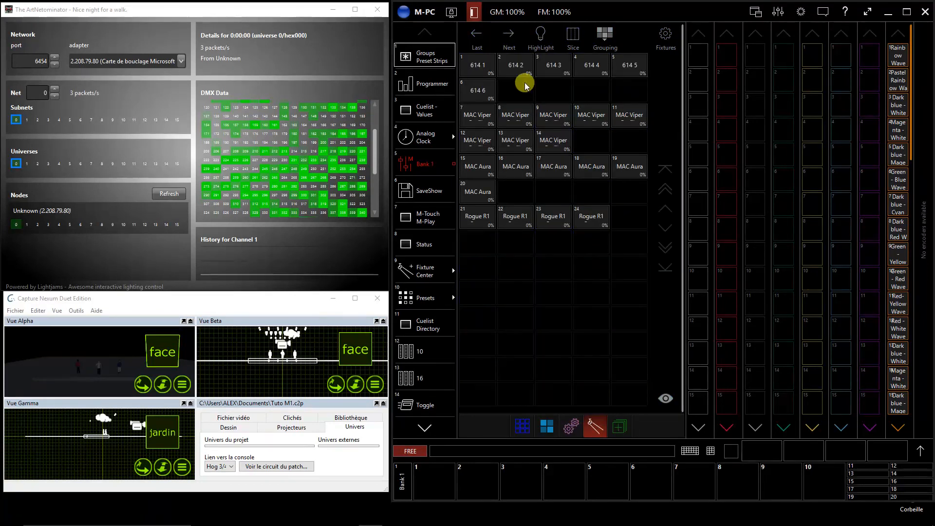
Select only MAC Aura fixtures 15 to 19 and set their intensity to full
drag(485, 215, 509, 221)
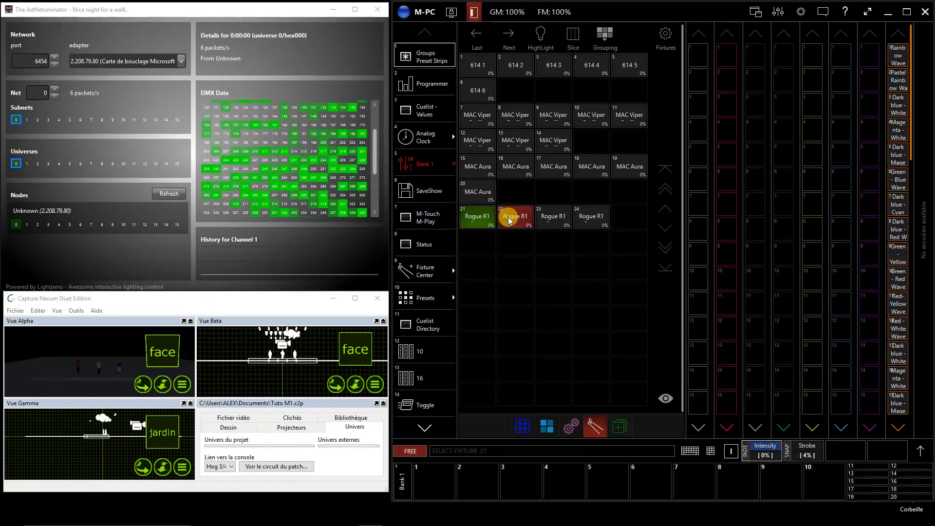
click(482, 168)
drag(516, 167, 640, 168)
click(560, 175)
drag(502, 224, 483, 215)
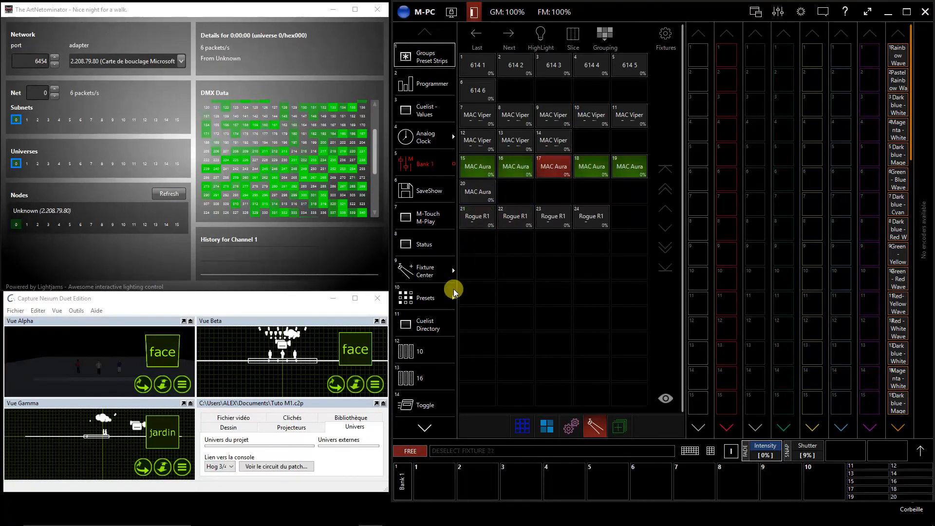
click(719, 453)
click(782, 385)
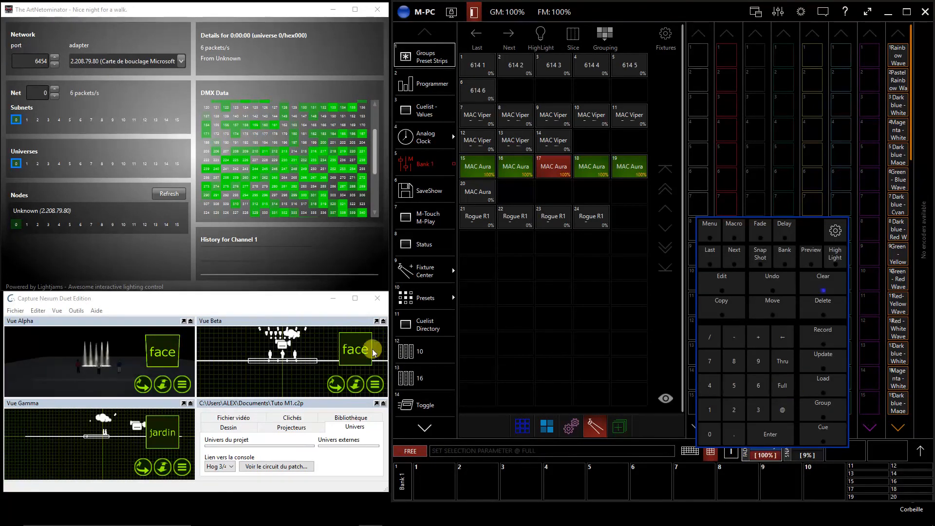
Make Vue Alpha fill the reduced Capture window and return to M-PC, closing the on-screen keypad
click(185, 321)
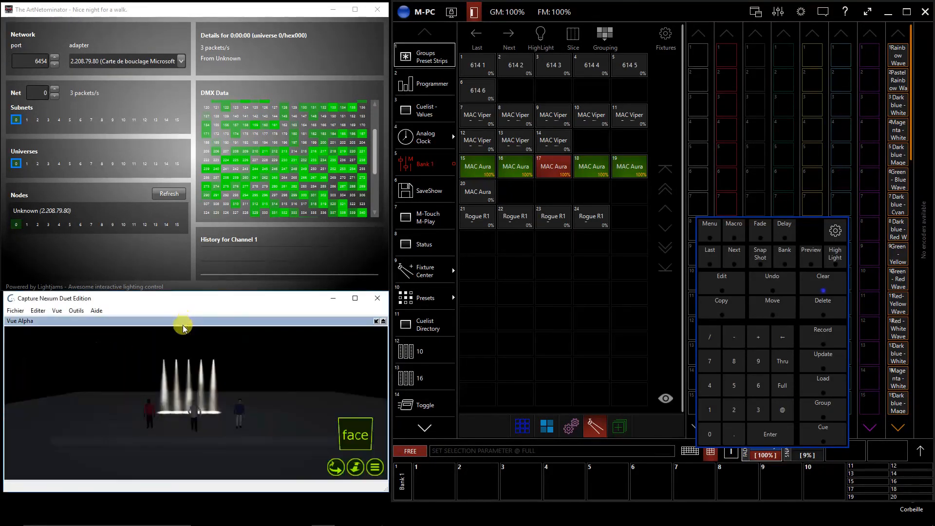
click(375, 321)
click(355, 297)
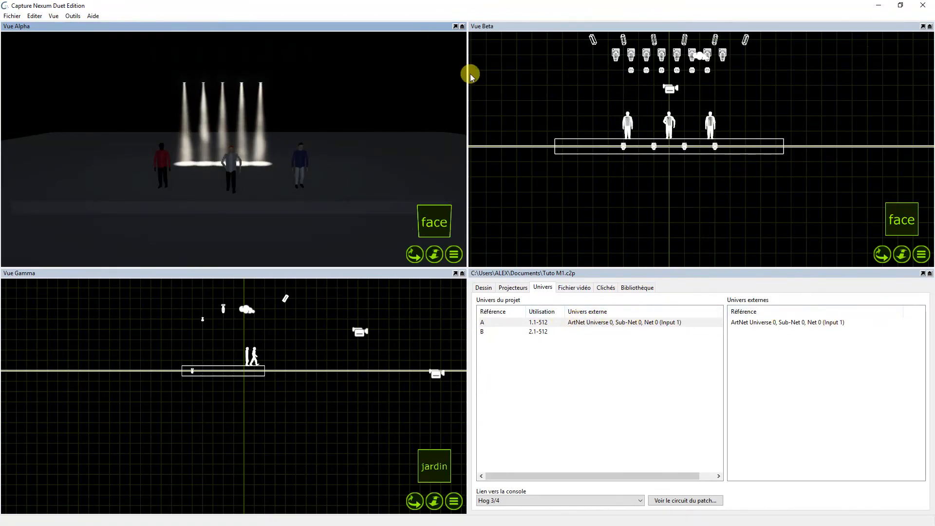
click(456, 26)
click(900, 6)
click(764, 450)
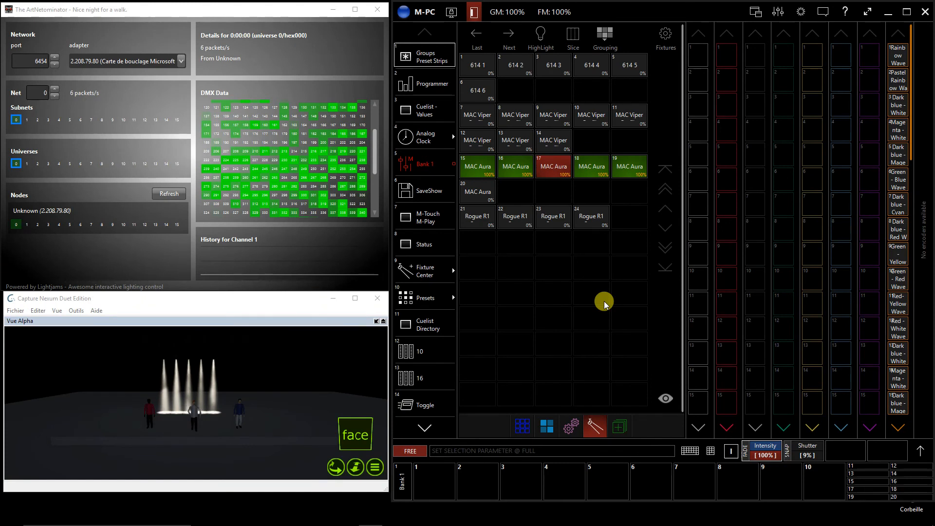